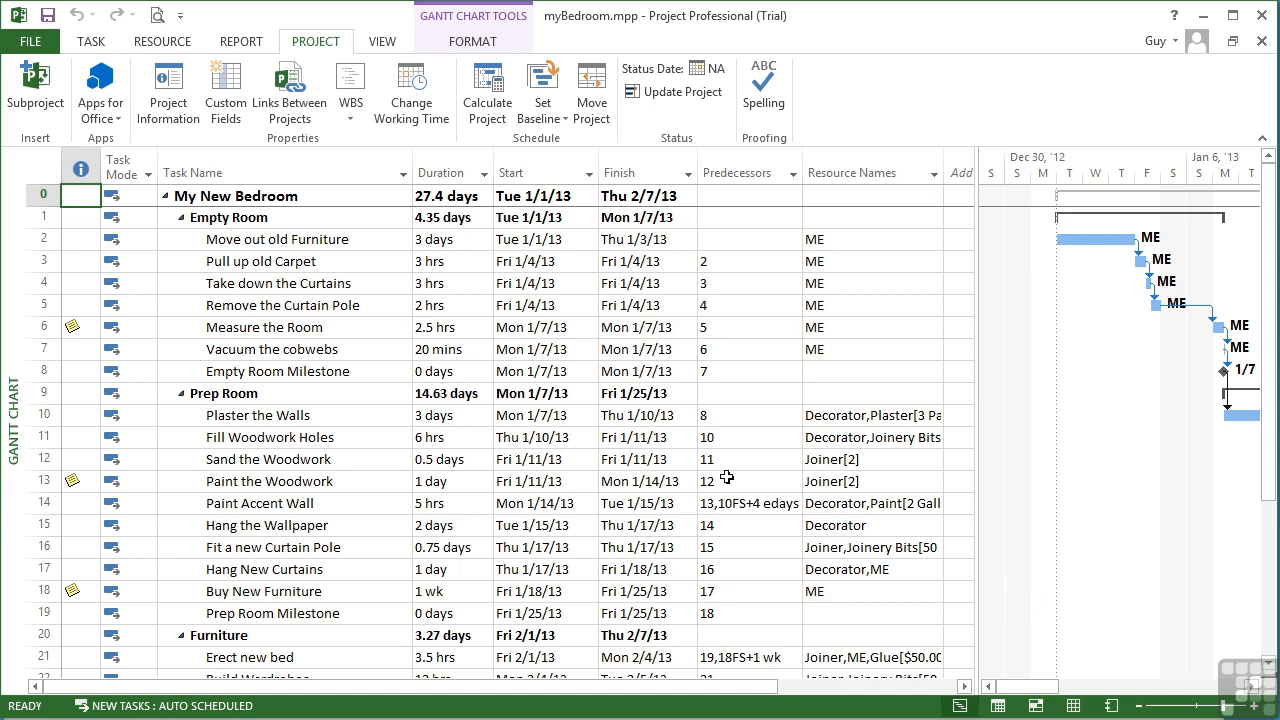
Step: In Change Working Time, add a 'New Years Day' exception to the Standard calendar
{"action": "left_click", "coordinate": [421, 108]}
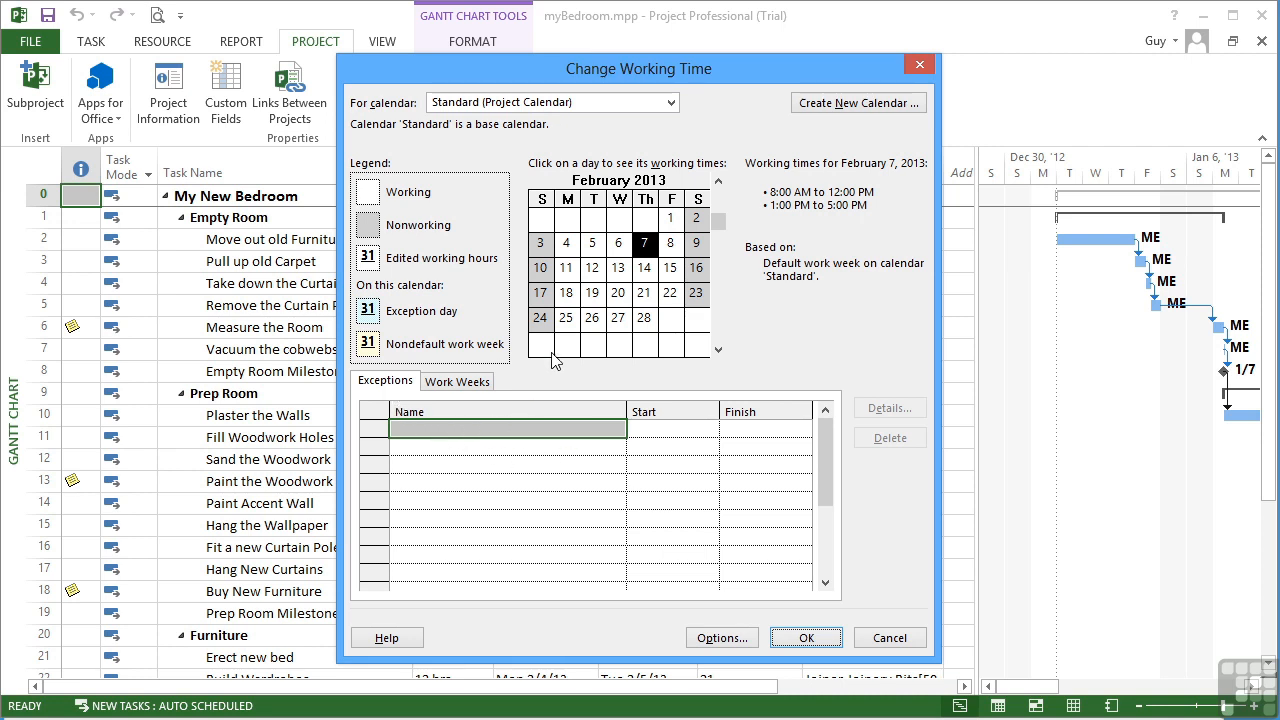
{"action": "left_click", "coordinate": [540, 429]}
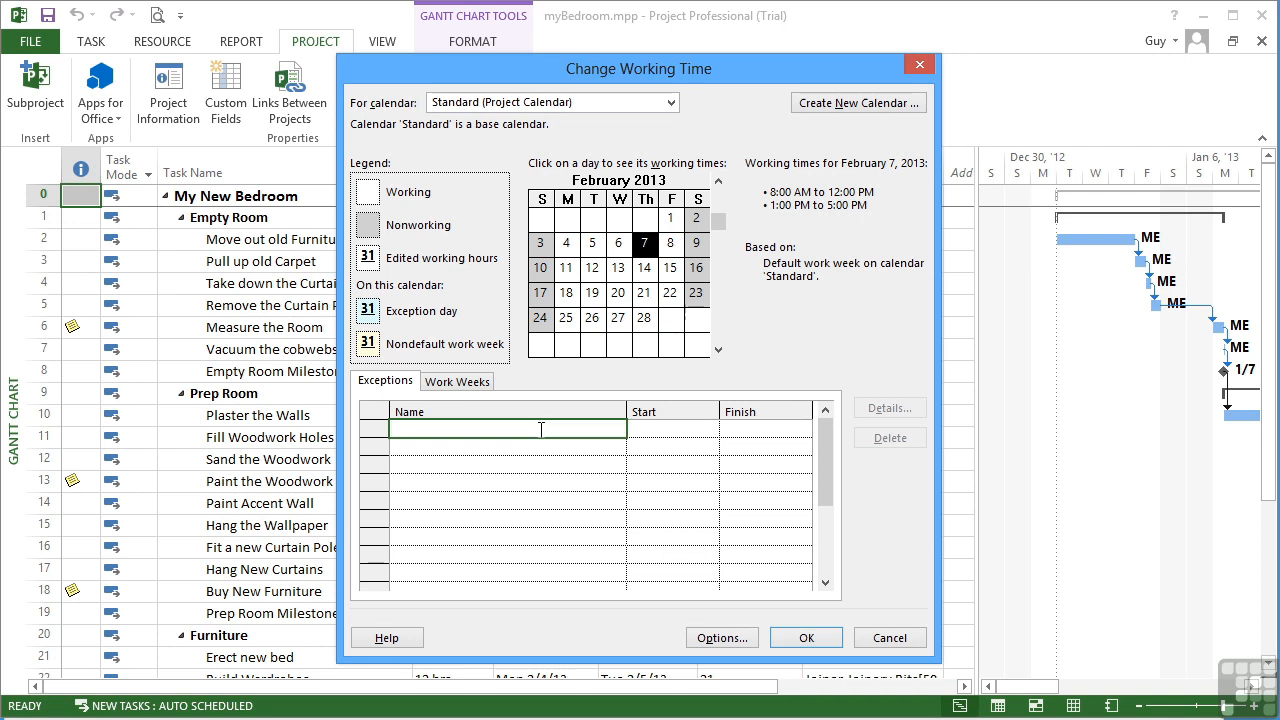
{"action": "type", "text": "New Years Day"}
{"action": "key", "text": "Return"}
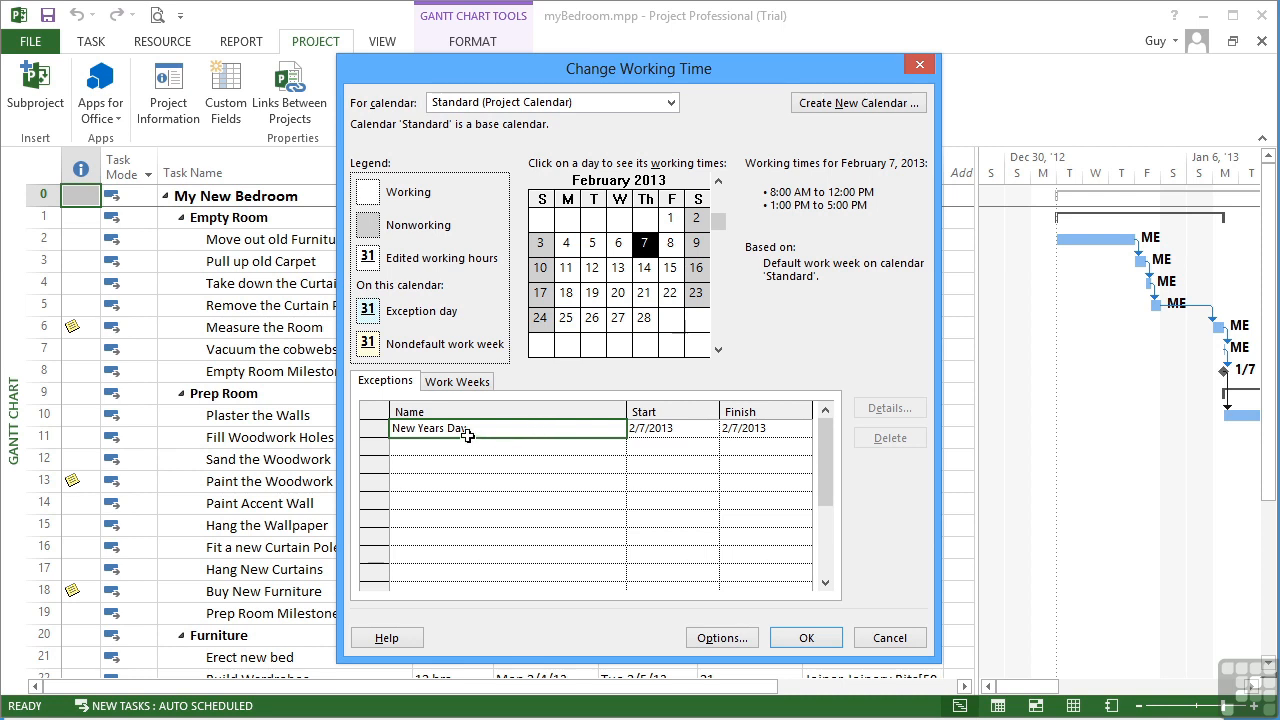
{"action": "left_click", "coordinate": [667, 429]}
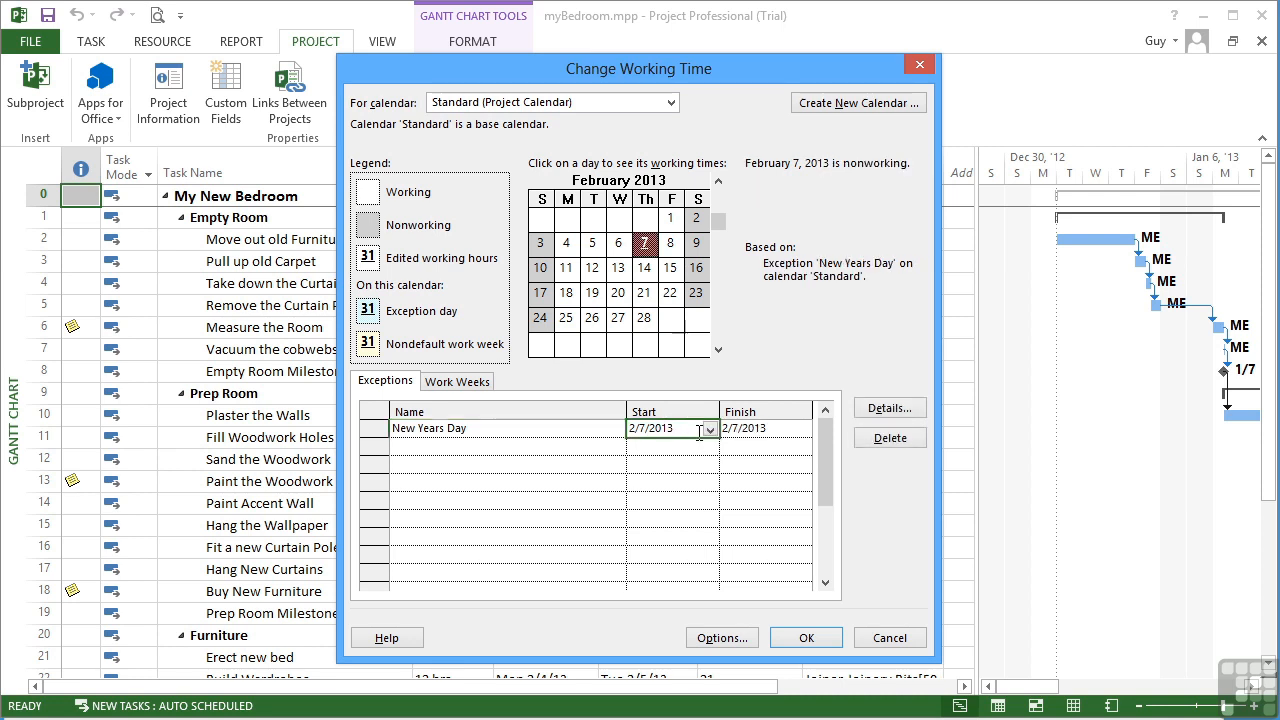
{"action": "left_click", "coordinate": [878, 410]}
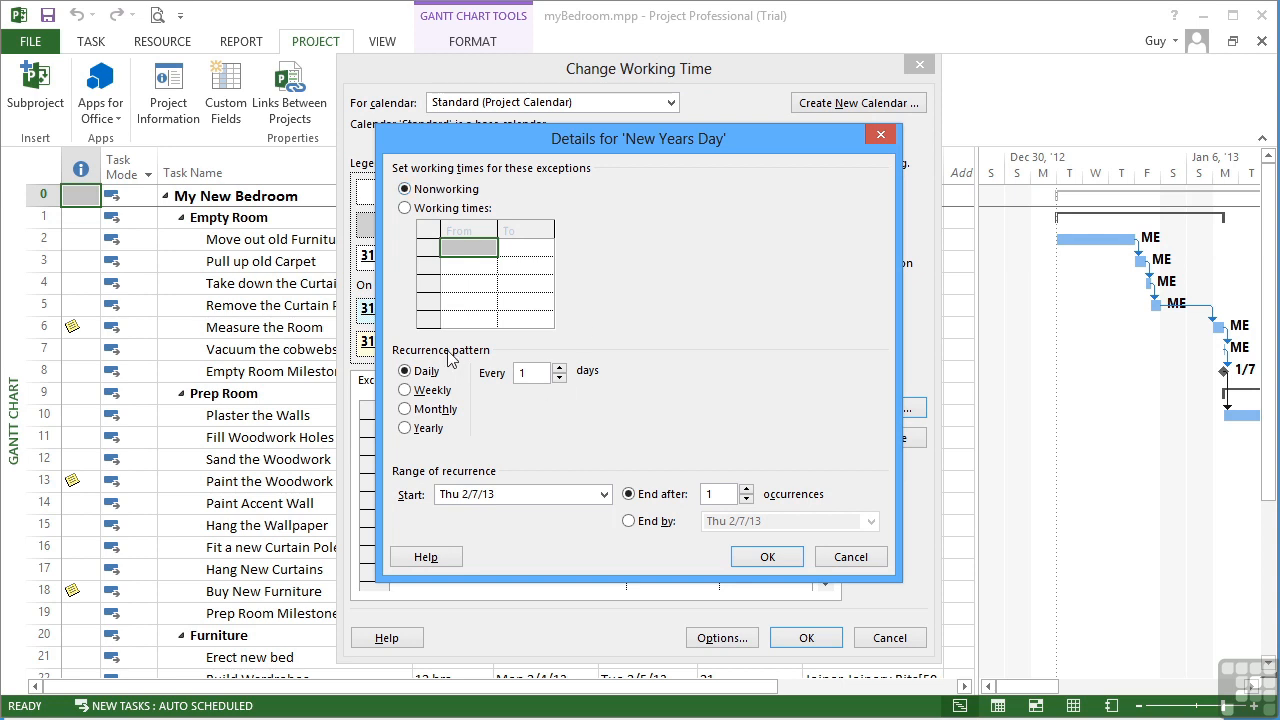
Step: Make New Years Day recur yearly on January 1
{"action": "left_click", "coordinate": [422, 428]}
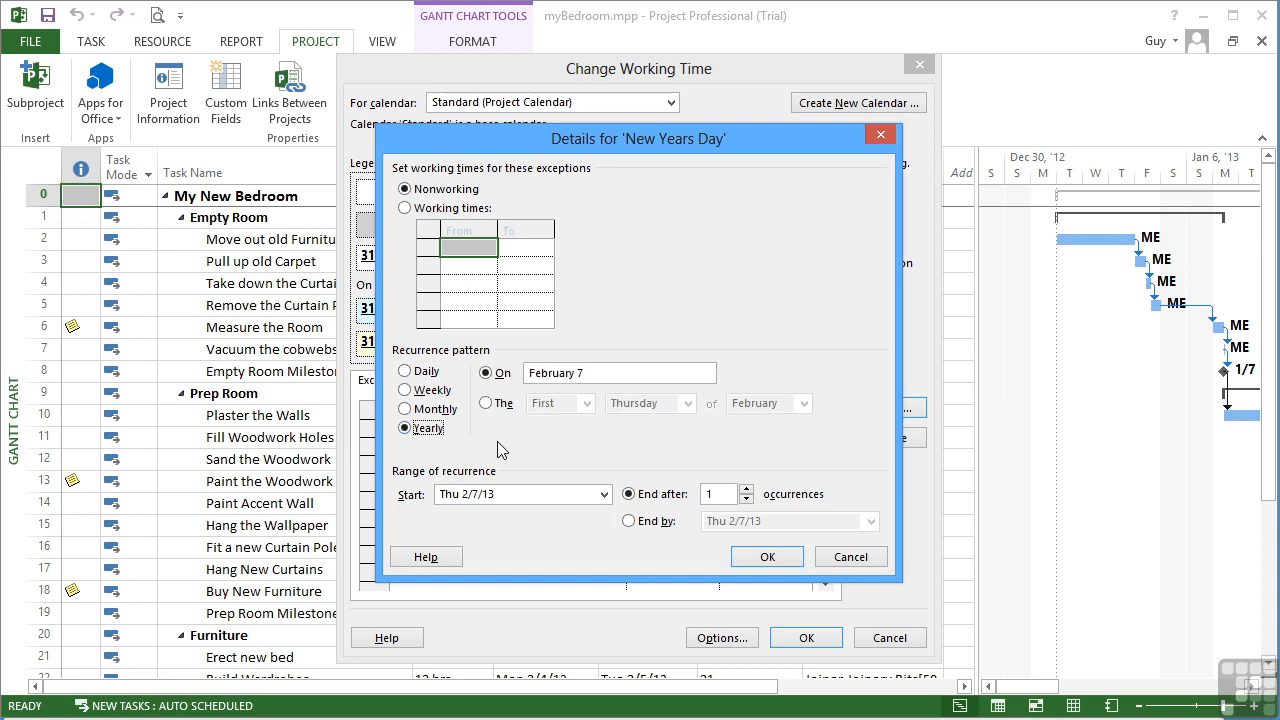
{"action": "left_click", "coordinate": [487, 373]}
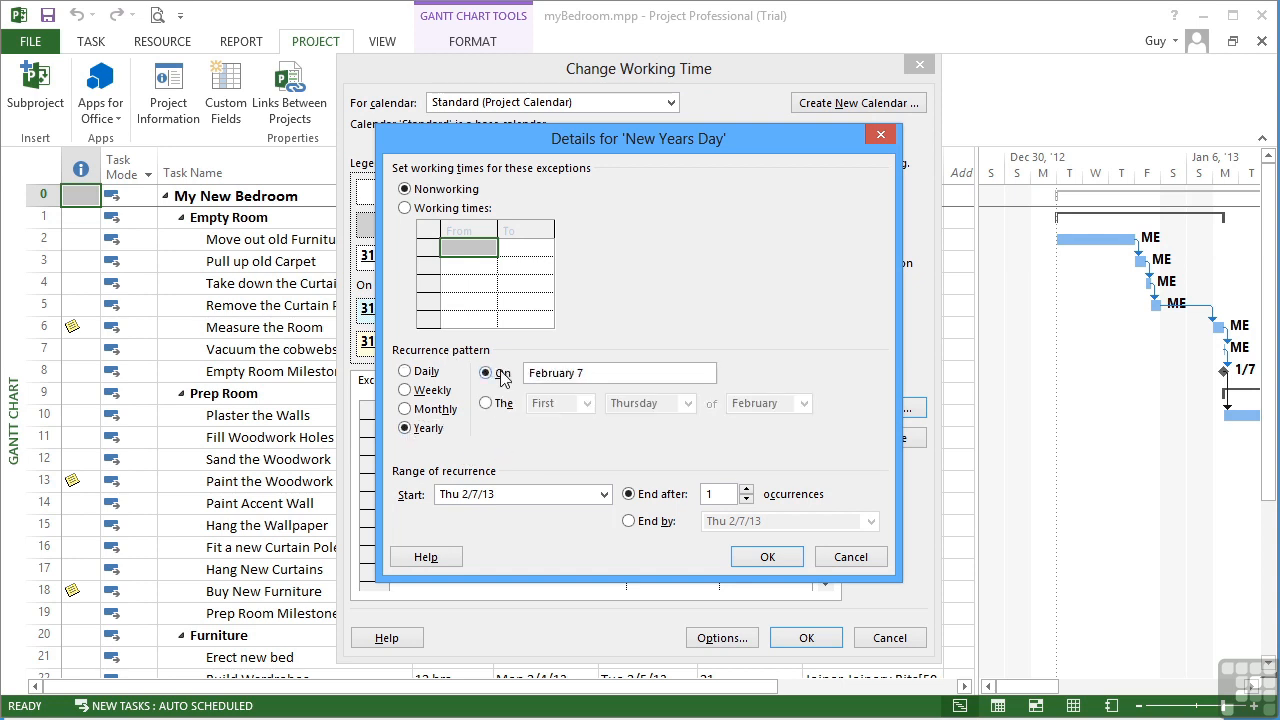
{"action": "double_click", "coordinate": [535, 372]}
{"action": "type", "text": "January"}
{"action": "key", "text": "BackSpace"}
{"action": "type", "text": "1"}
Step: Start the recurrence on 1/1/2013, end after 10 occurrences, and apply it
{"action": "left_click", "coordinate": [604, 494]}
{"action": "left_click", "coordinate": [438, 517]}
{"action": "left_click", "coordinate": [502, 556]}
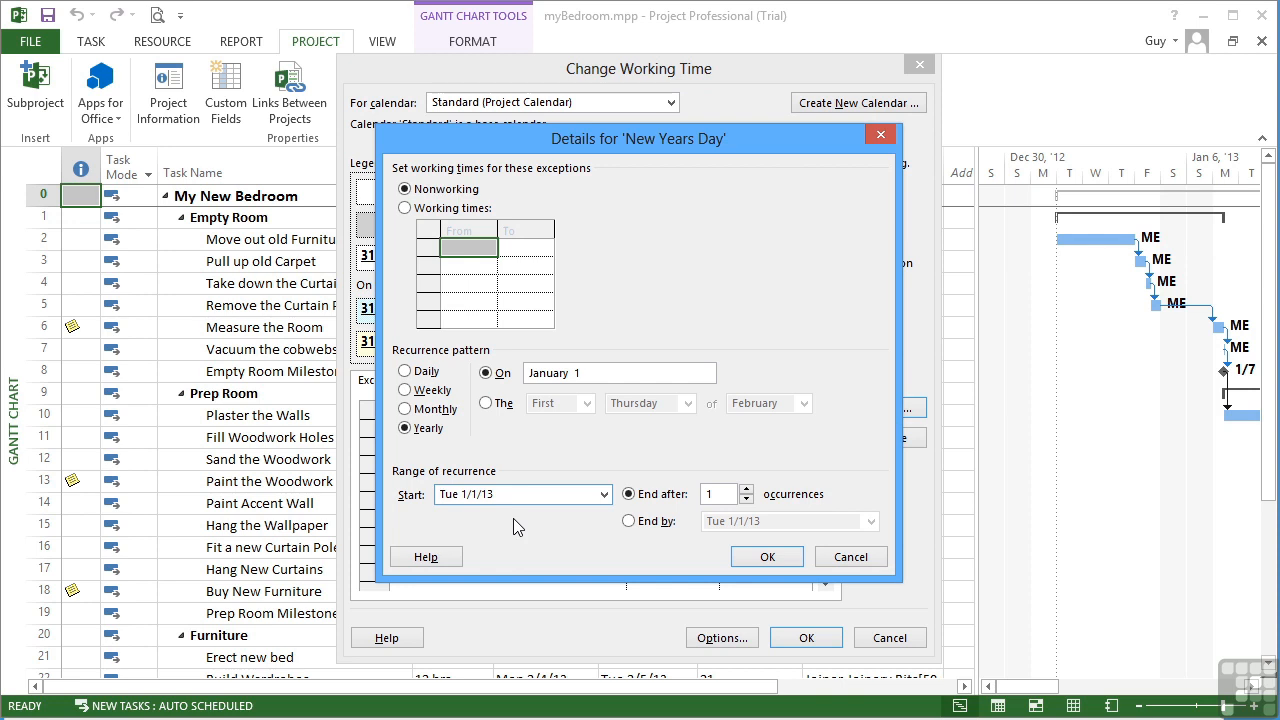
{"action": "left_click", "coordinate": [746, 490]}
{"action": "left_click", "coordinate": [746, 490]}
{"action": "left_click", "coordinate": [746, 490]}
{"action": "left_click", "coordinate": [746, 490]}
{"action": "left_click", "coordinate": [746, 490]}
{"action": "left_click", "coordinate": [746, 490]}
{"action": "left_click", "coordinate": [746, 490]}
{"action": "left_click", "coordinate": [745, 490]}
{"action": "left_click", "coordinate": [745, 490]}
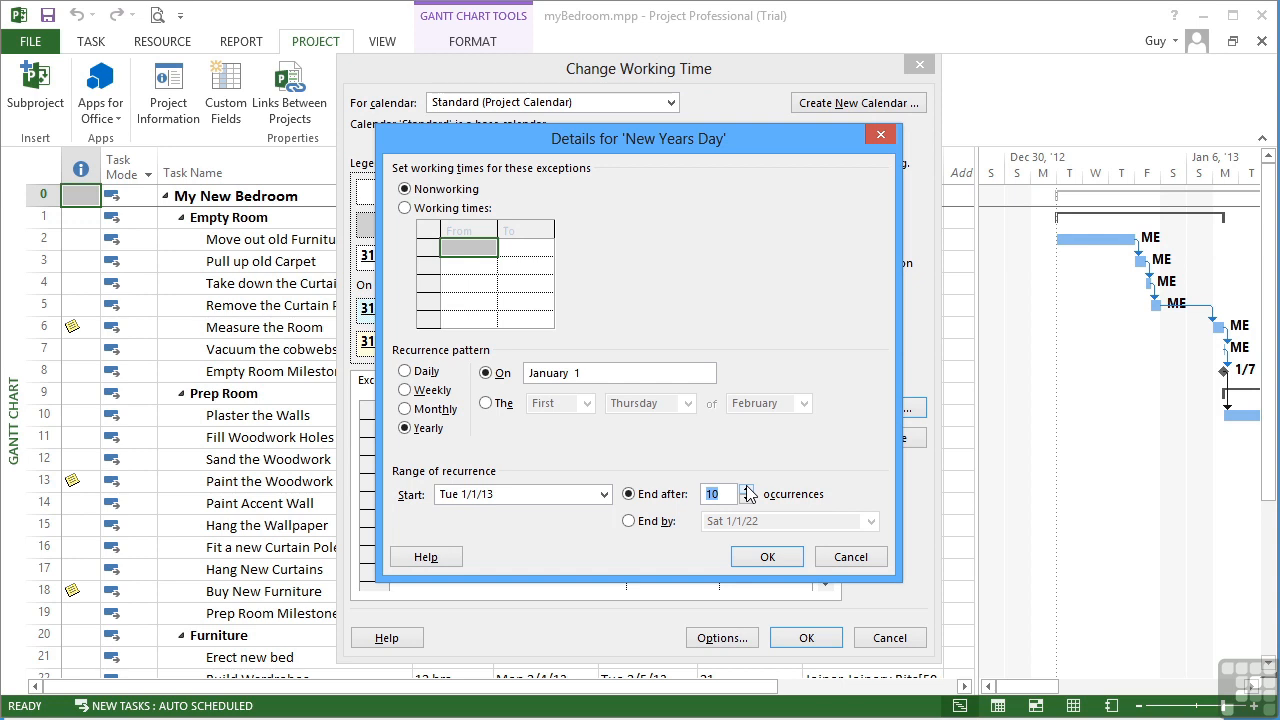
{"action": "left_click", "coordinate": [767, 557]}
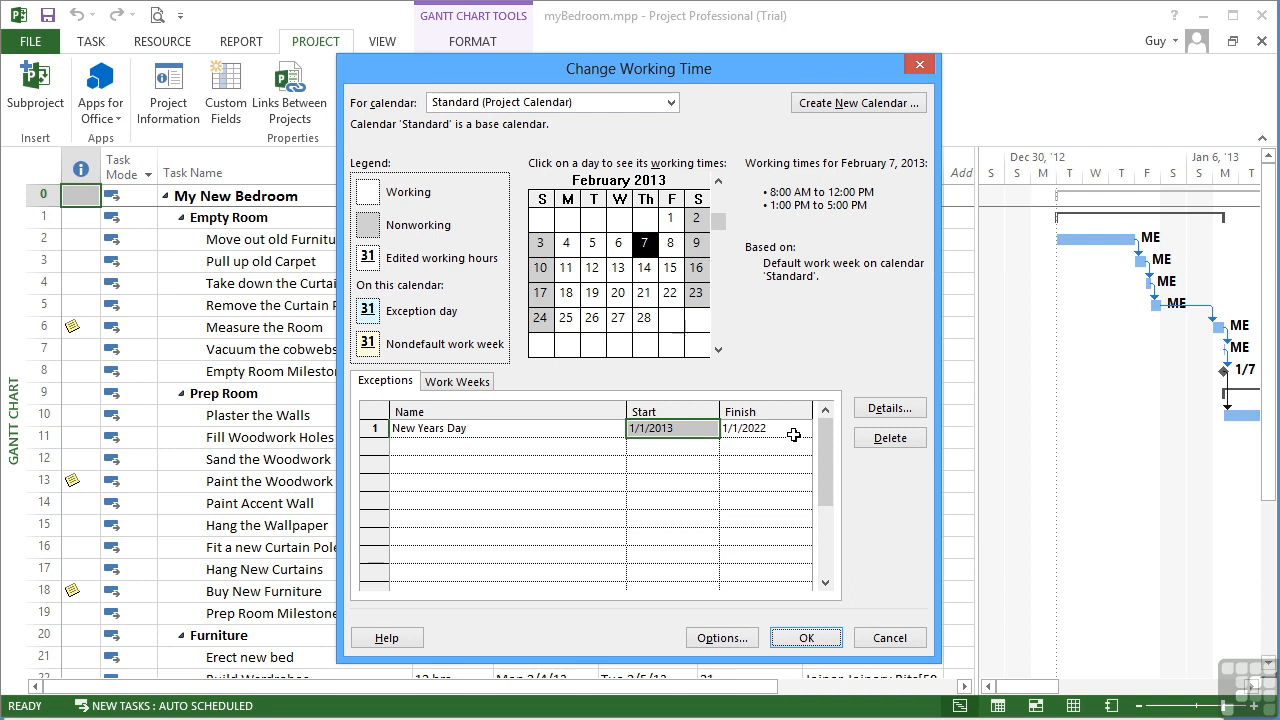
Step: Verify January 1 is nonworking in both January 2013 and January 2014
{"action": "left_click", "coordinate": [718, 181]}
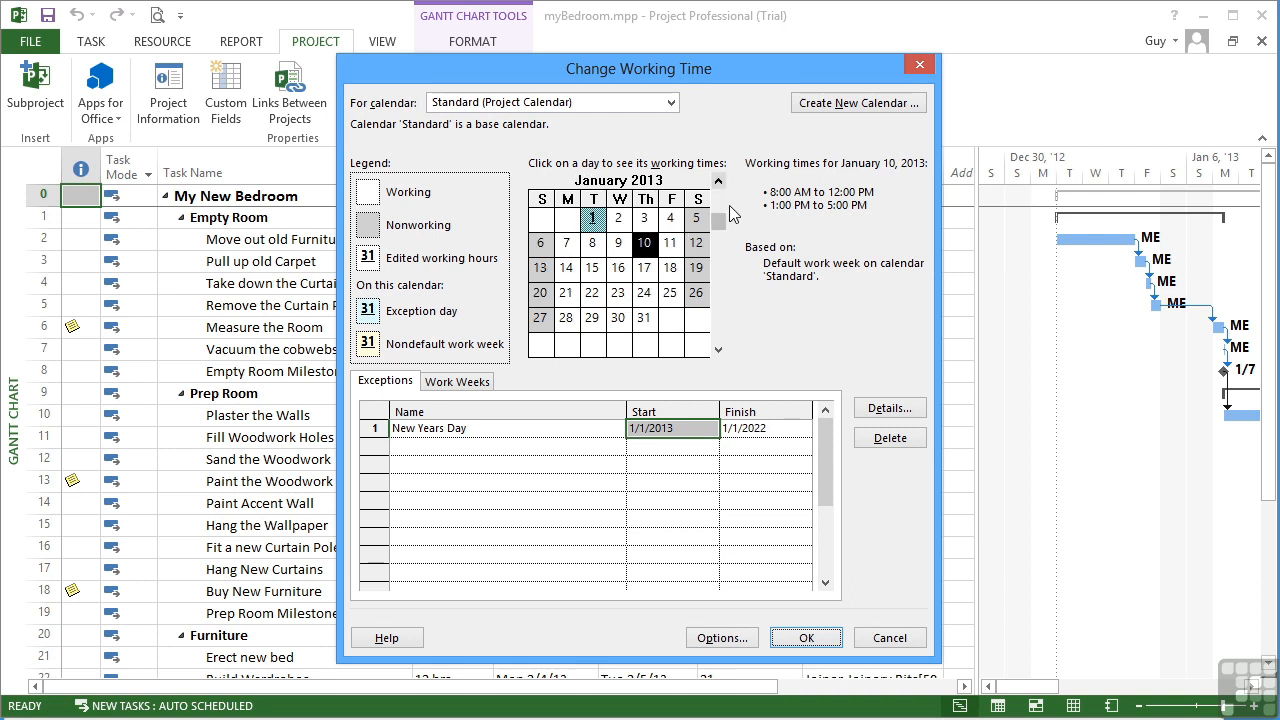
{"action": "left_click", "coordinate": [592, 222]}
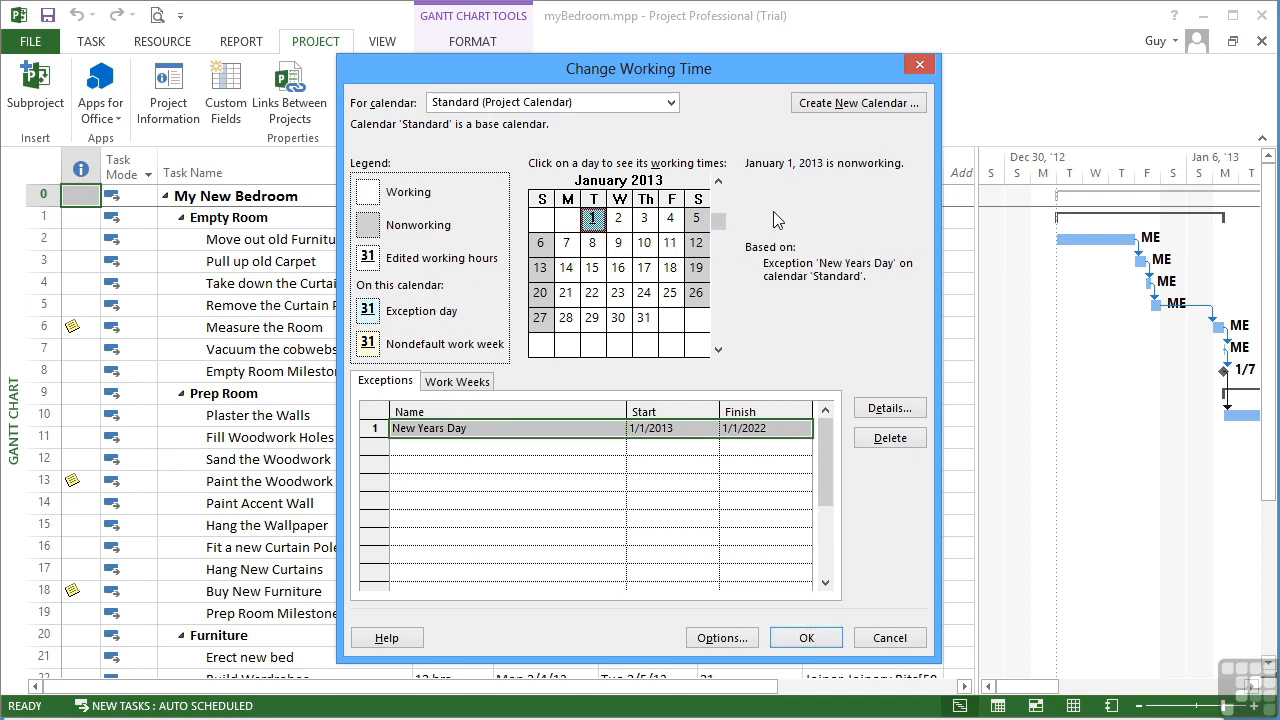
{"action": "left_click", "coordinate": [718, 349]}
{"action": "left_click", "coordinate": [718, 350]}
{"action": "double_click", "coordinate": [718, 350]}
{"action": "left_click", "coordinate": [718, 350]}
{"action": "left_click", "coordinate": [718, 350]}
{"action": "left_click", "coordinate": [718, 350]}
{"action": "left_click", "coordinate": [718, 350]}
{"action": "left_click", "coordinate": [718, 350]}
{"action": "left_click", "coordinate": [718, 350]}
{"action": "left_click", "coordinate": [718, 349]}
{"action": "left_click", "coordinate": [718, 349]}
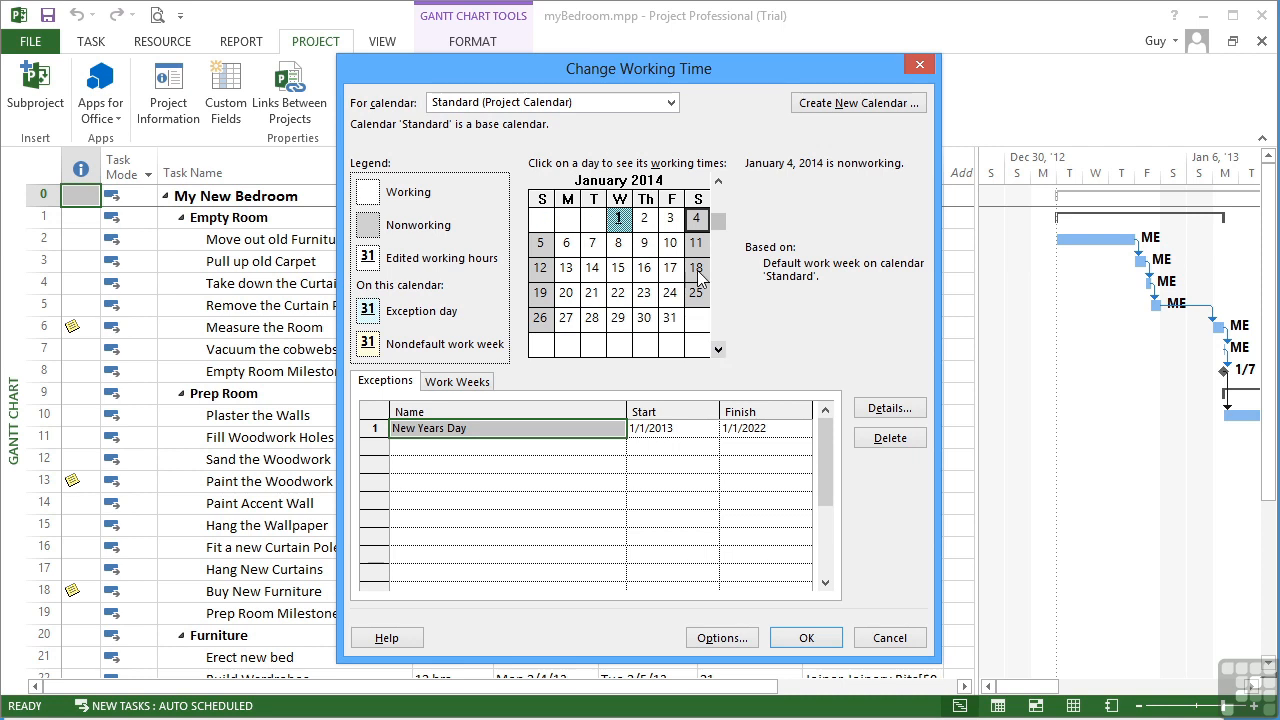
{"action": "mouse_move", "coordinate": [623, 228]}
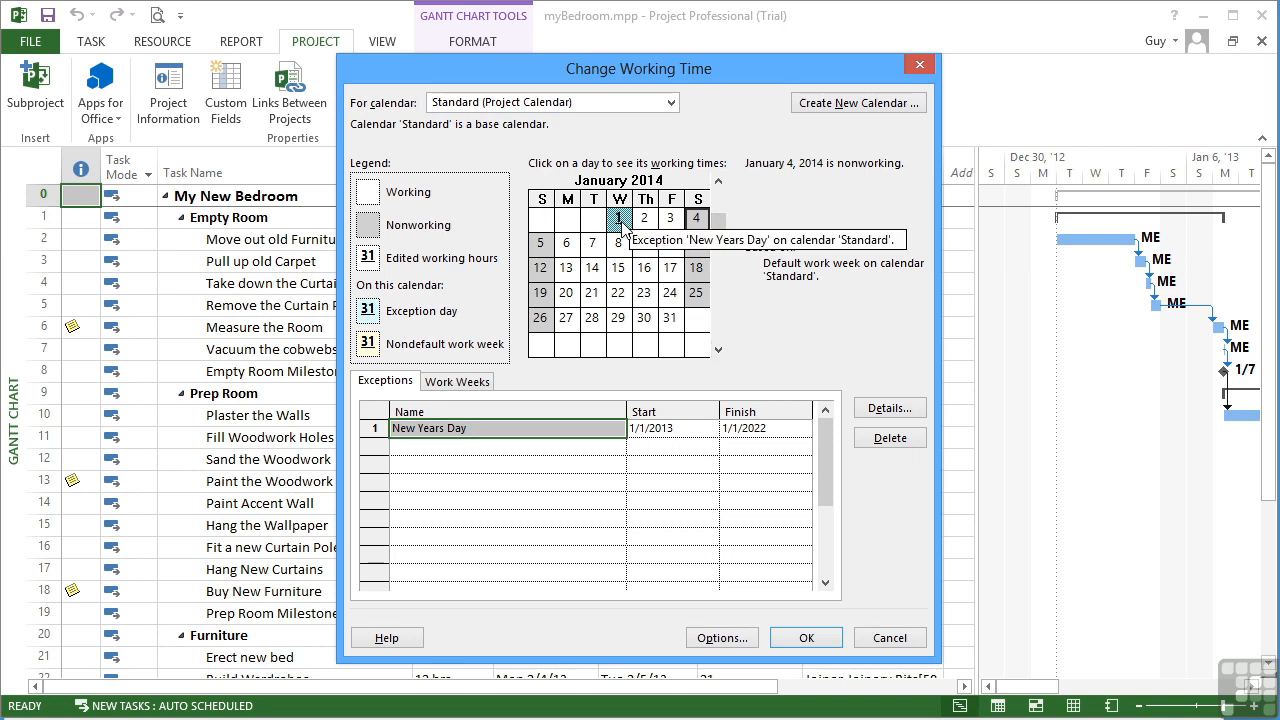
{"action": "left_click", "coordinate": [621, 222]}
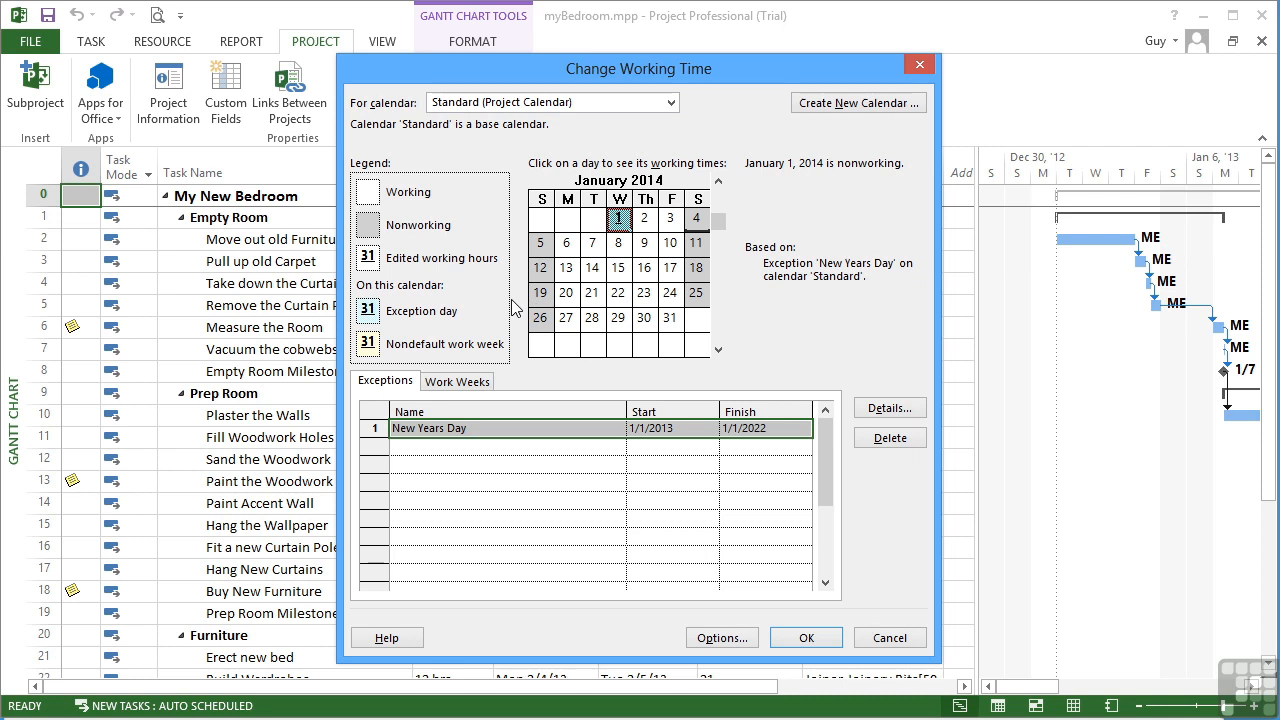
Step: Select the empty second row of the exceptions list
{"action": "left_click", "coordinate": [465, 449]}
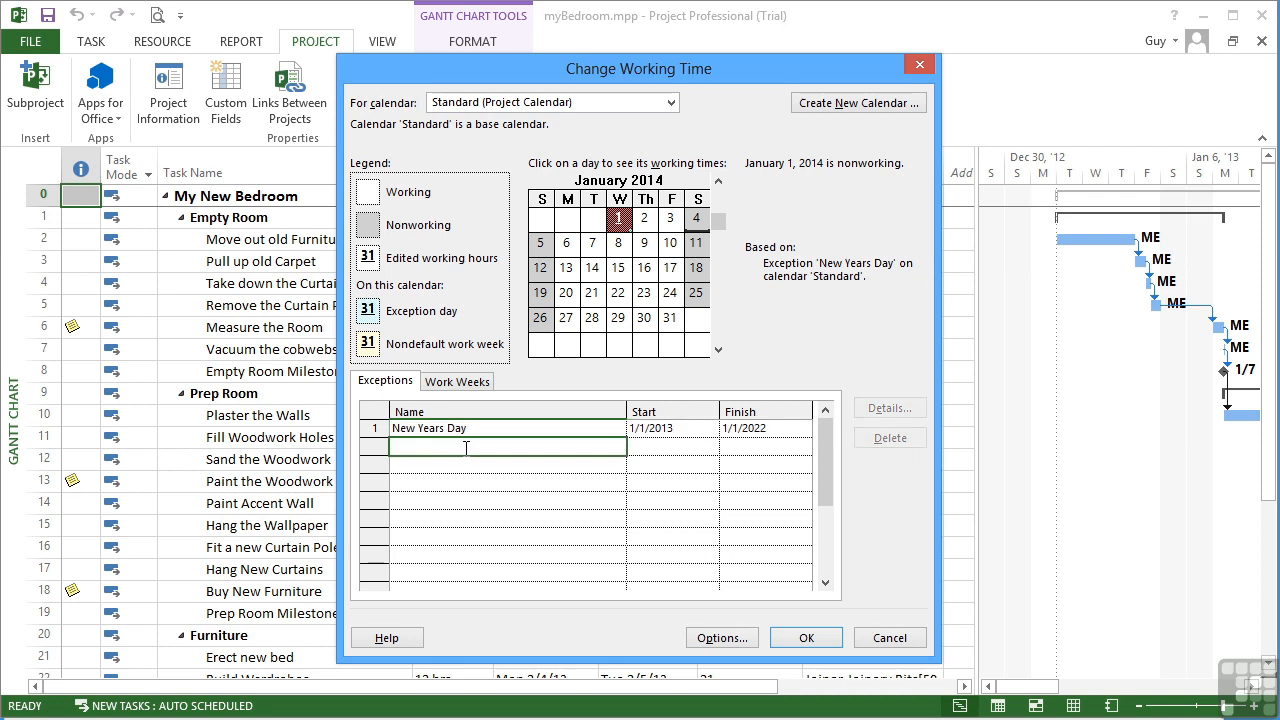
{"action": "left_click", "coordinate": [465, 449]}
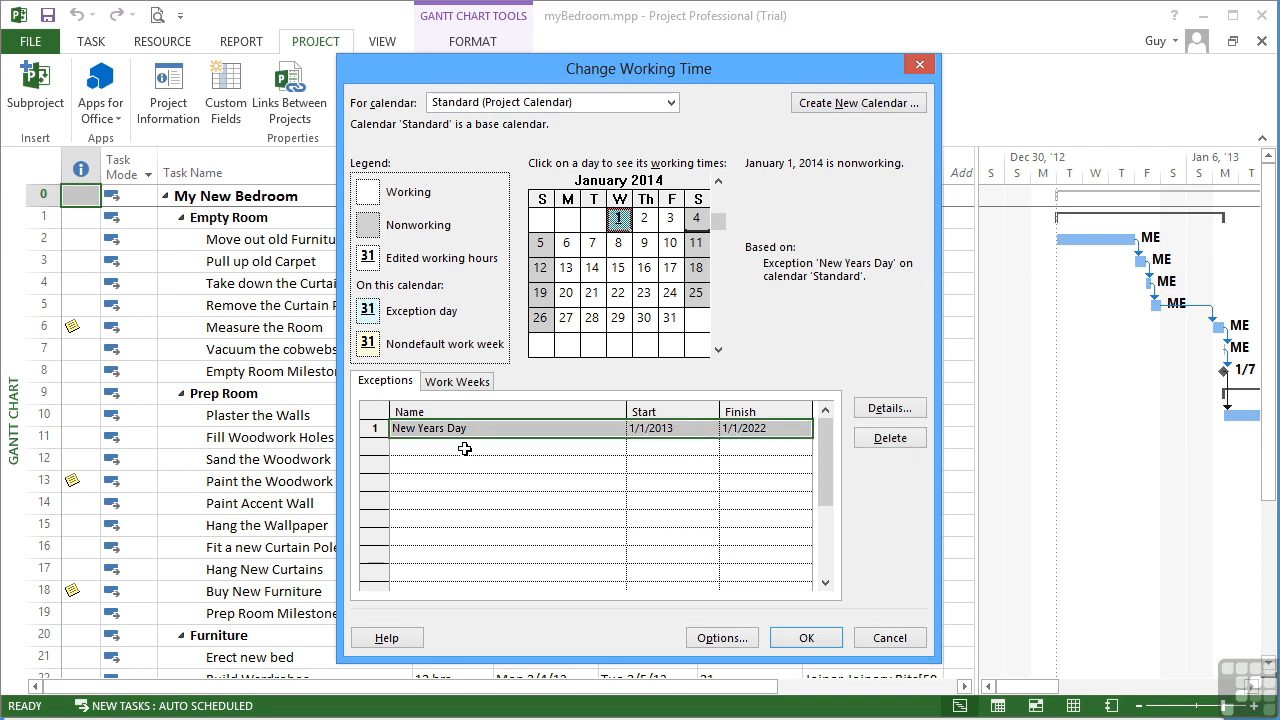
{"action": "left_click", "coordinate": [465, 449]}
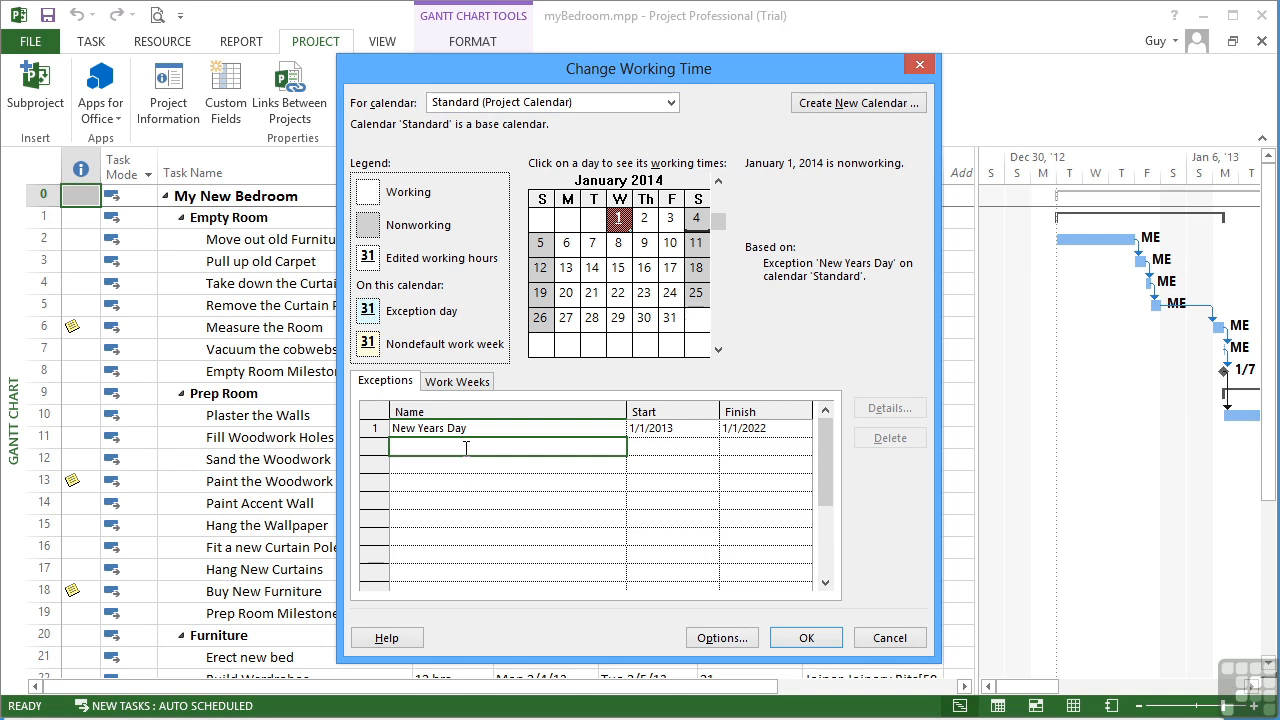
Step: Add a Christmas exception running from 12/25/2013 to 12/26/2013
{"action": "type", "text": "Christmas Day"}
{"action": "left_click", "coordinate": [686, 447]}
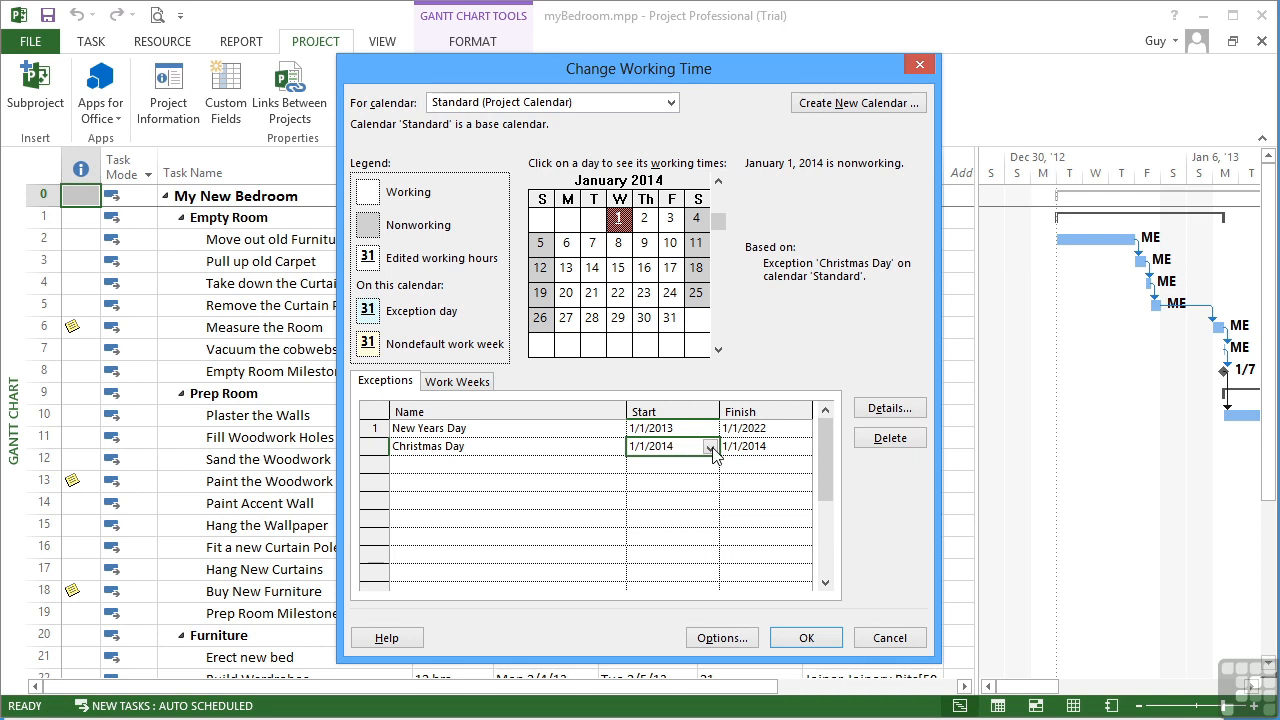
{"action": "left_click", "coordinate": [711, 448]}
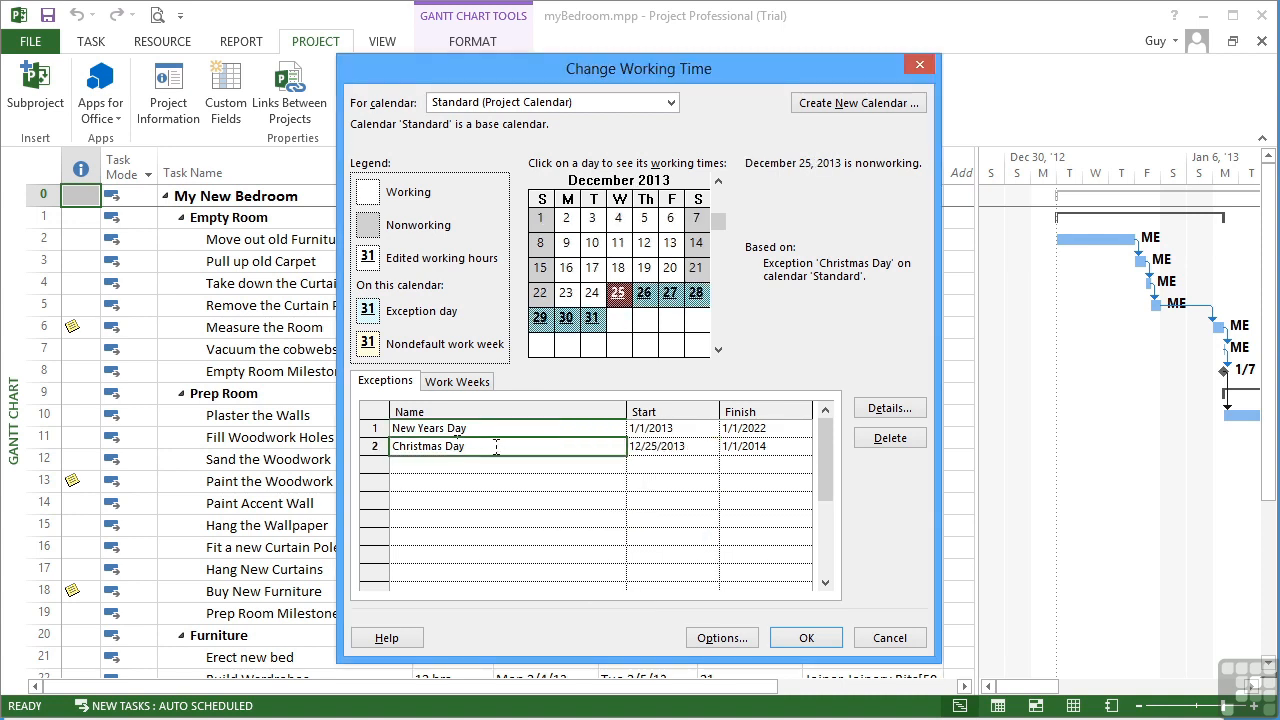
{"action": "left_click", "coordinate": [495, 447]}
{"action": "key", "text": "BackSpace"}
{"action": "key", "text": "BackSpace"}
{"action": "key", "text": "BackSpace"}
{"action": "type", "text": "Day"}
{"action": "left_click", "coordinate": [763, 450]}
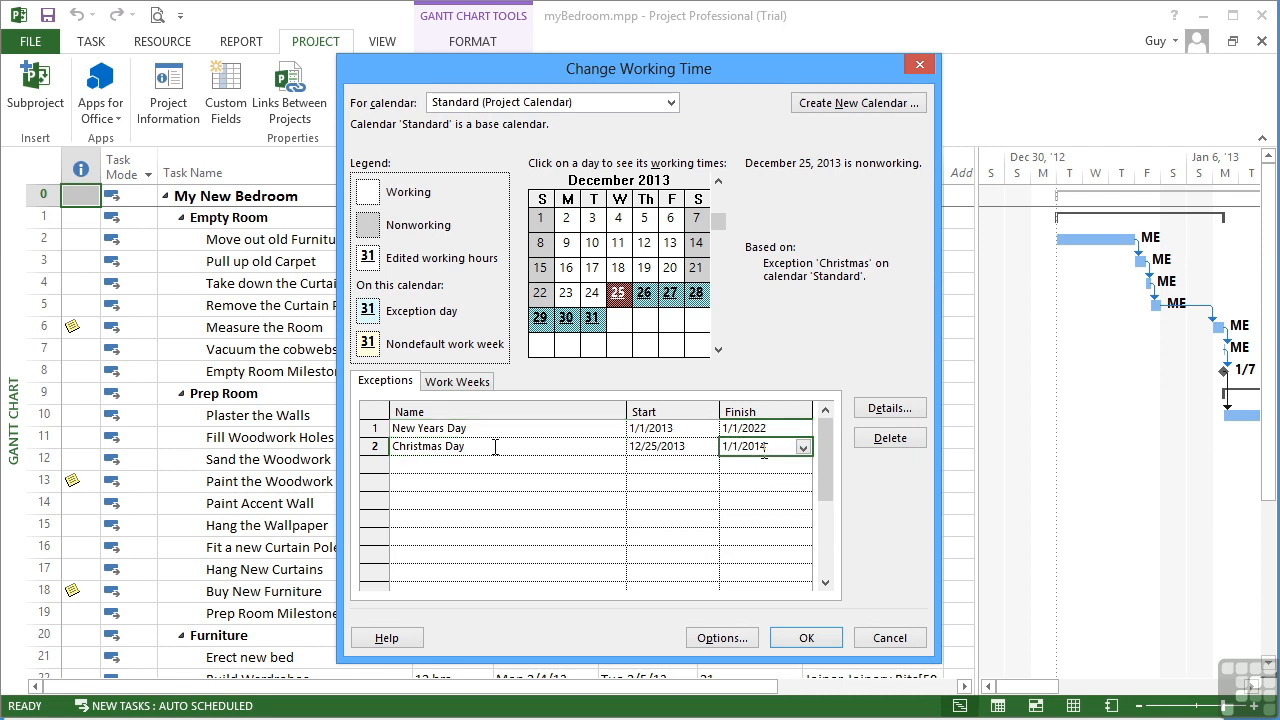
{"action": "left_click", "coordinate": [803, 448]}
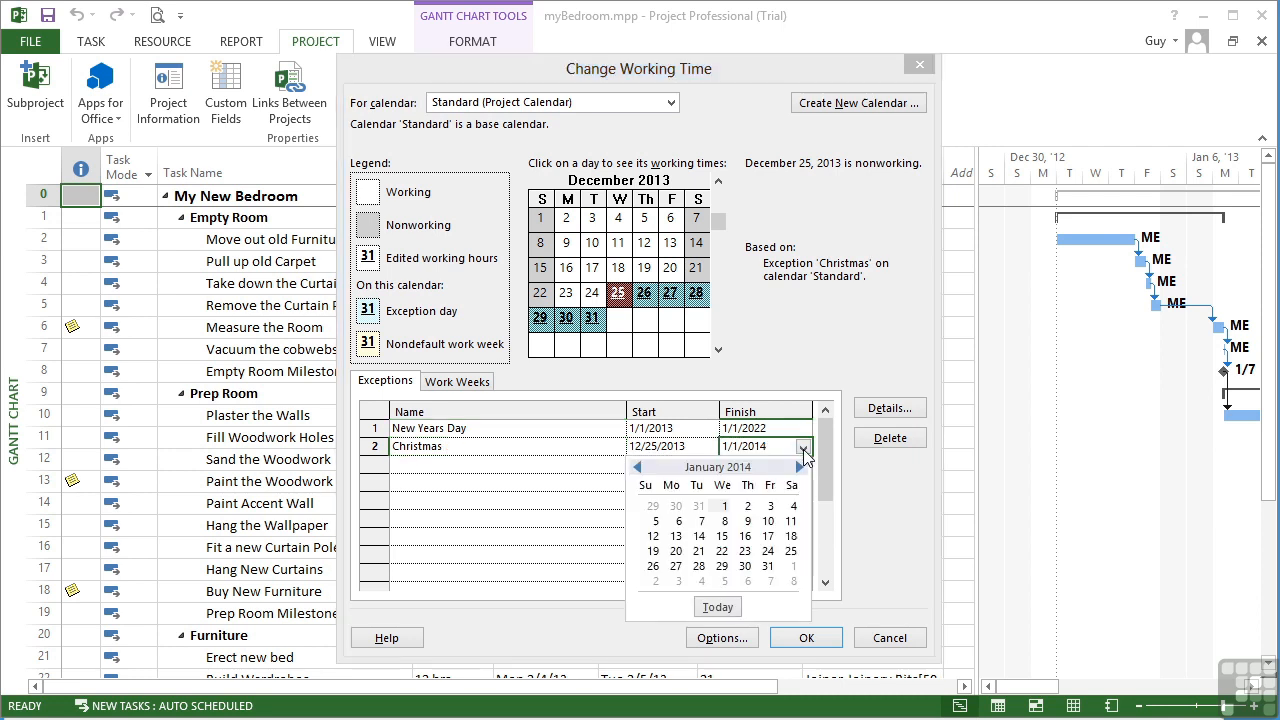
{"action": "left_click", "coordinate": [637, 467]}
{"action": "left_click", "coordinate": [742, 551]}
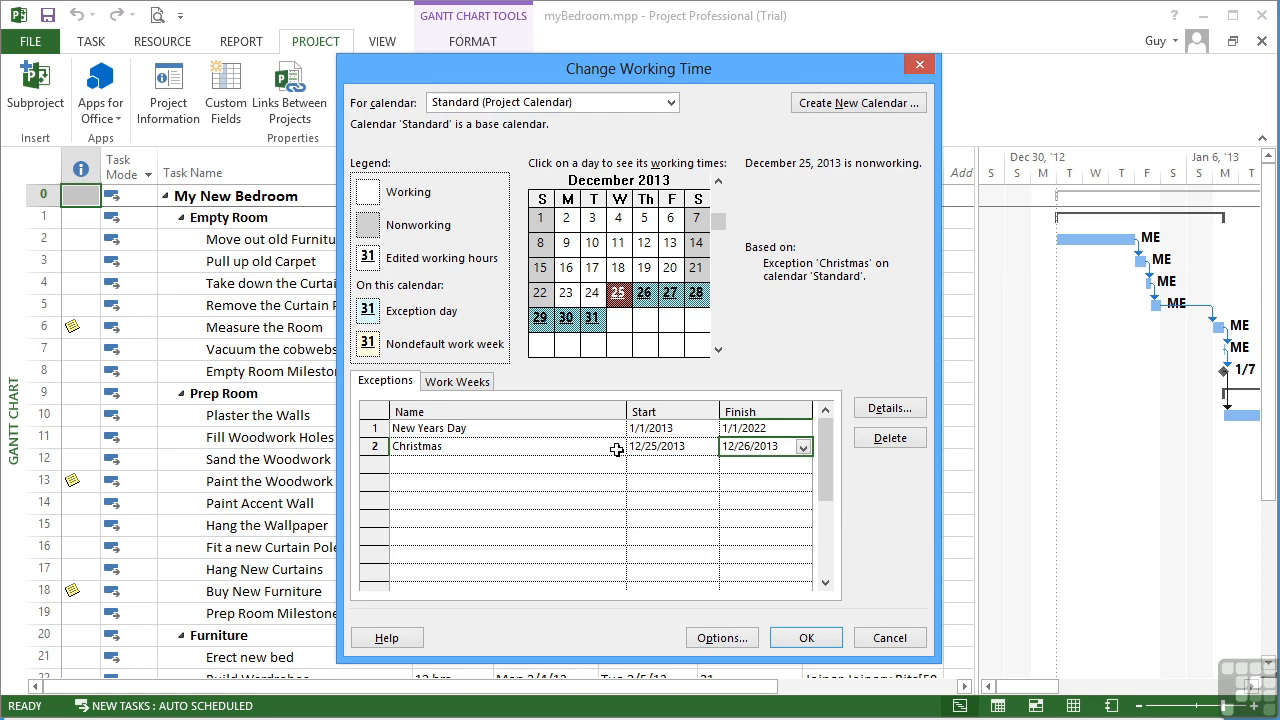
Step: Make the Christmas exception recur yearly for 10 occurrences
{"action": "left_click", "coordinate": [875, 412]}
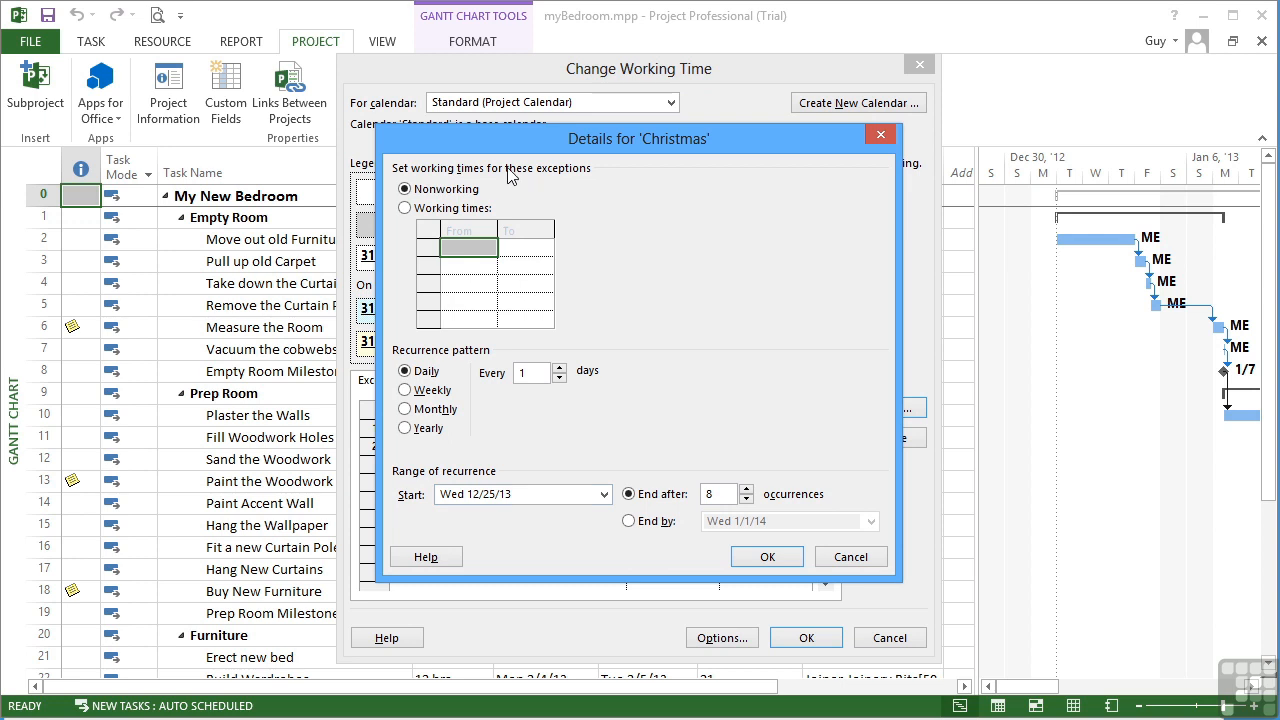
{"action": "left_click", "coordinate": [438, 190]}
{"action": "left_click", "coordinate": [405, 428]}
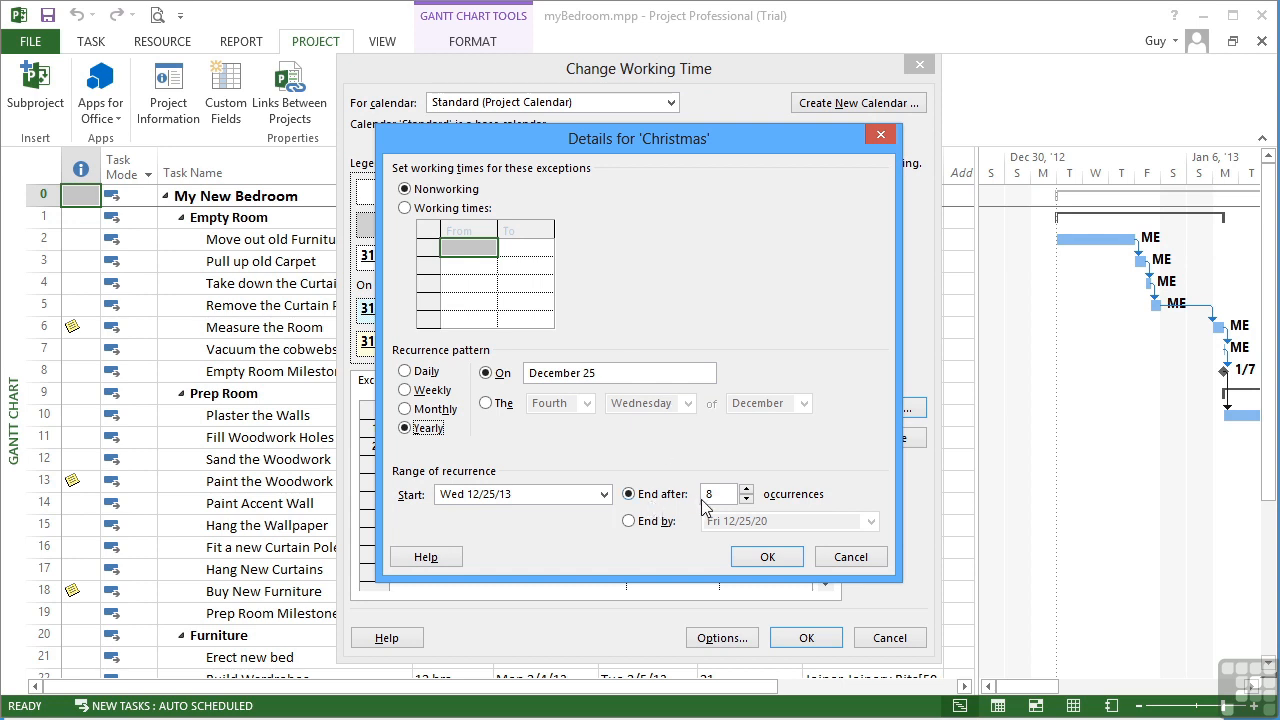
{"action": "left_click", "coordinate": [746, 489]}
{"action": "left_click", "coordinate": [746, 489]}
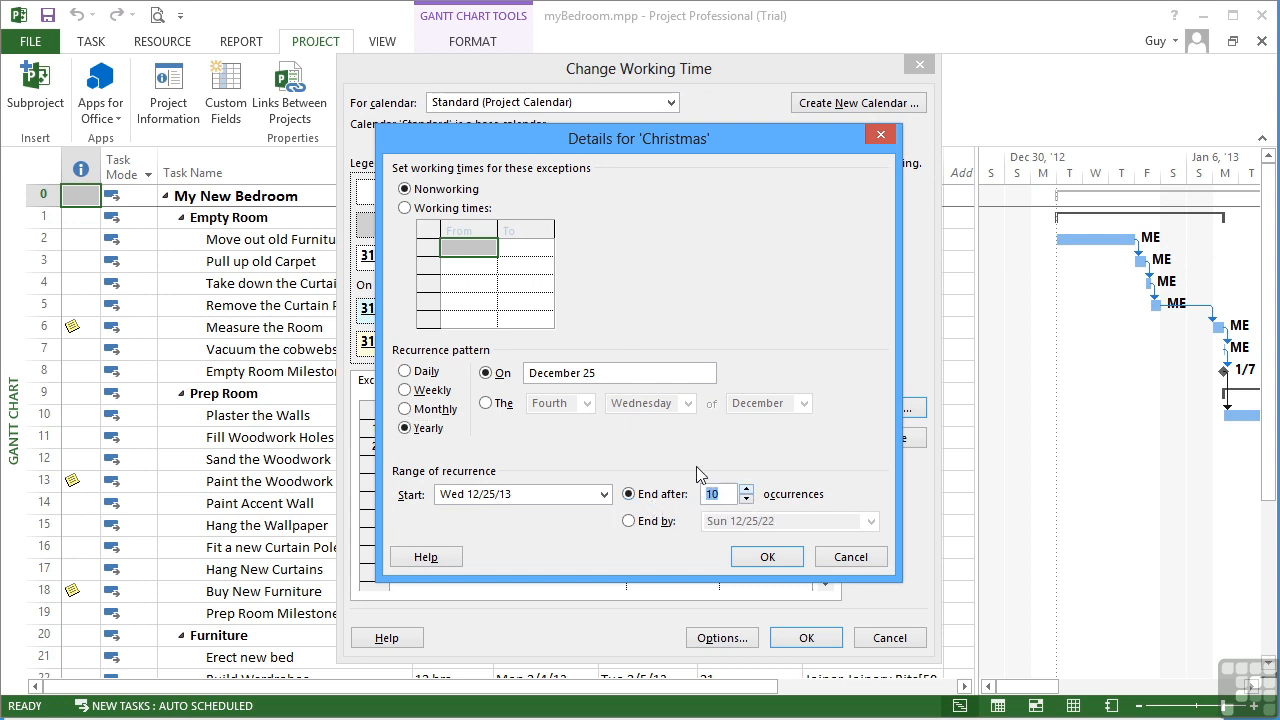
{"action": "left_click", "coordinate": [762, 558]}
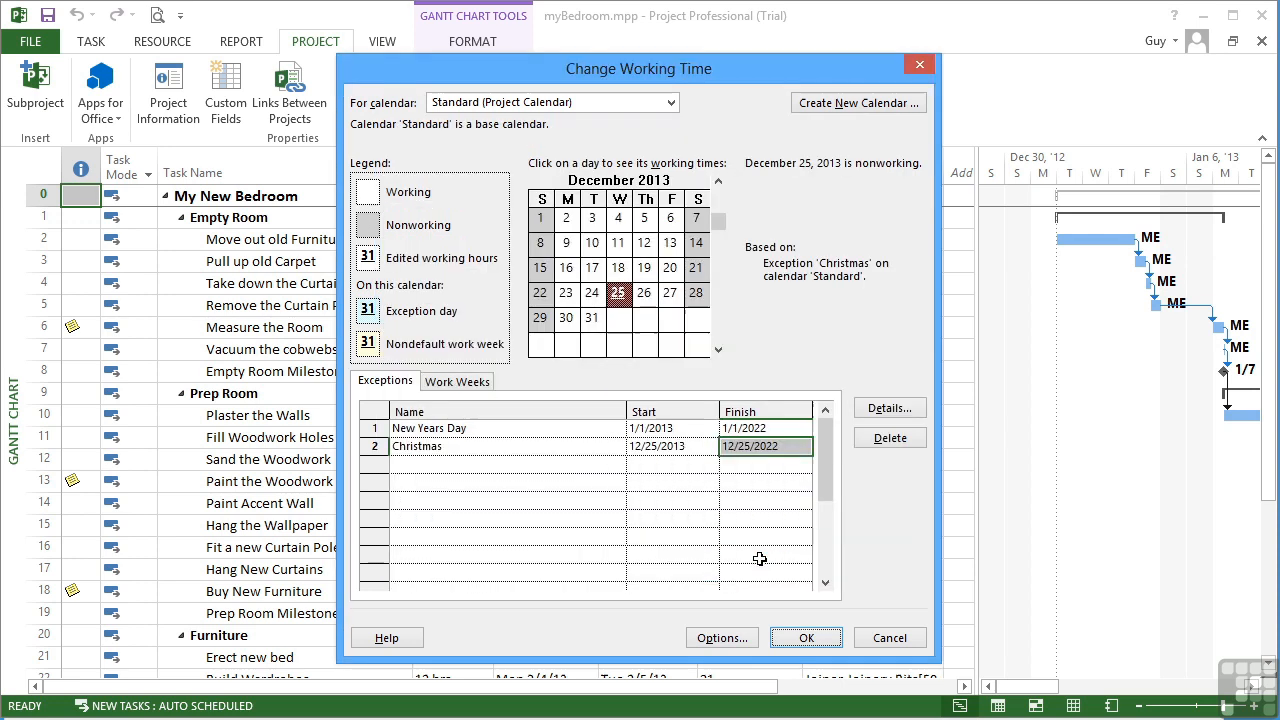
Step: Set the Christmas exception's finish date to 12/25/2022
{"action": "left_click", "coordinate": [694, 449]}
{"action": "left_click", "coordinate": [746, 449]}
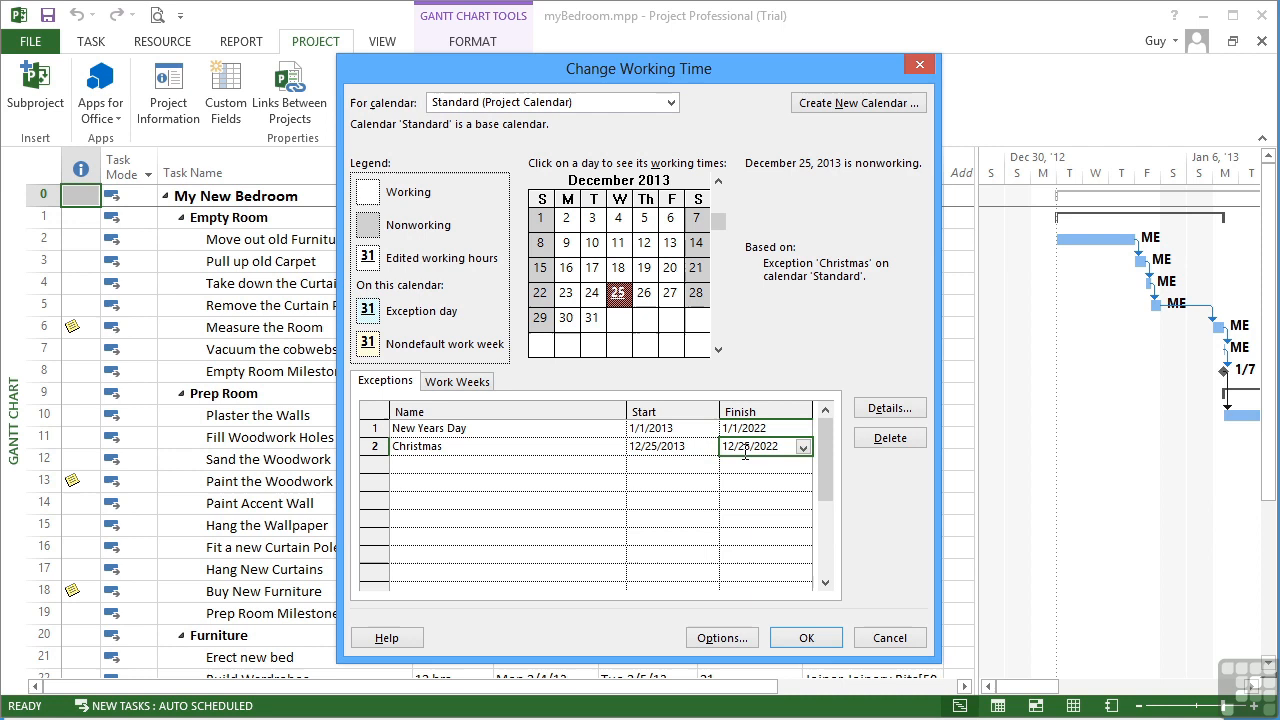
{"action": "left_click", "coordinate": [803, 449]}
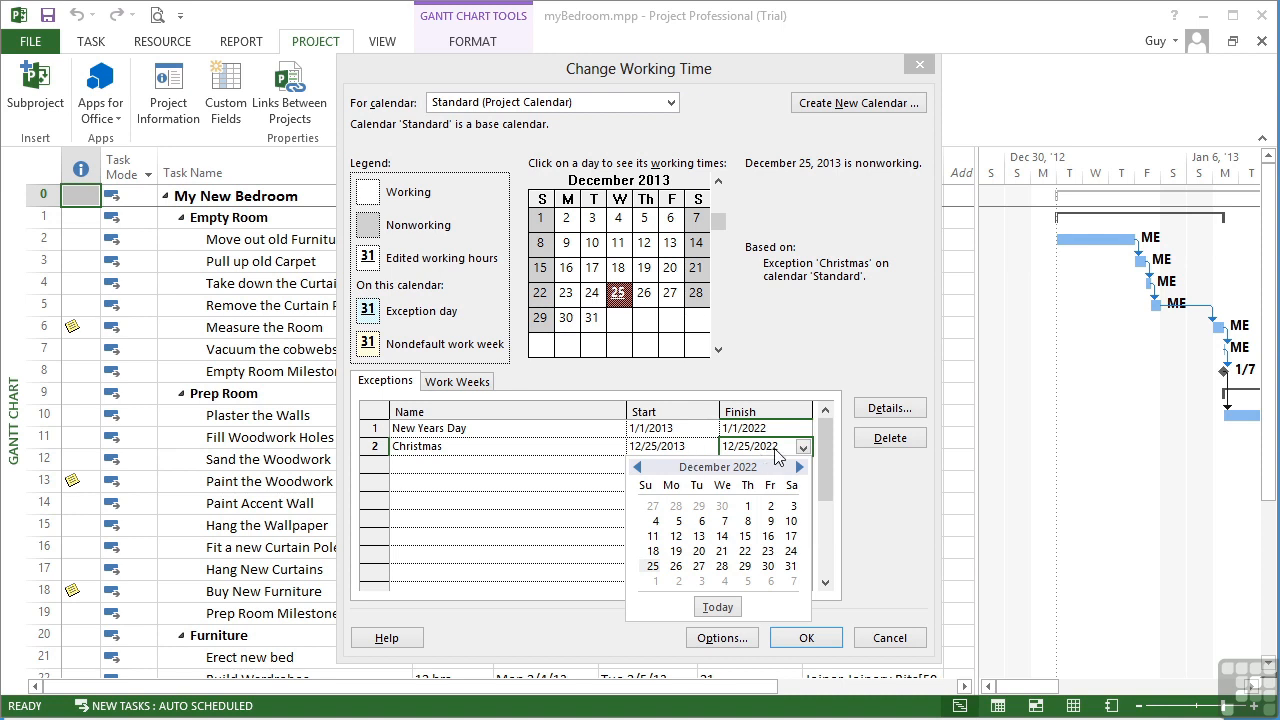
{"action": "left_click", "coordinate": [765, 448]}
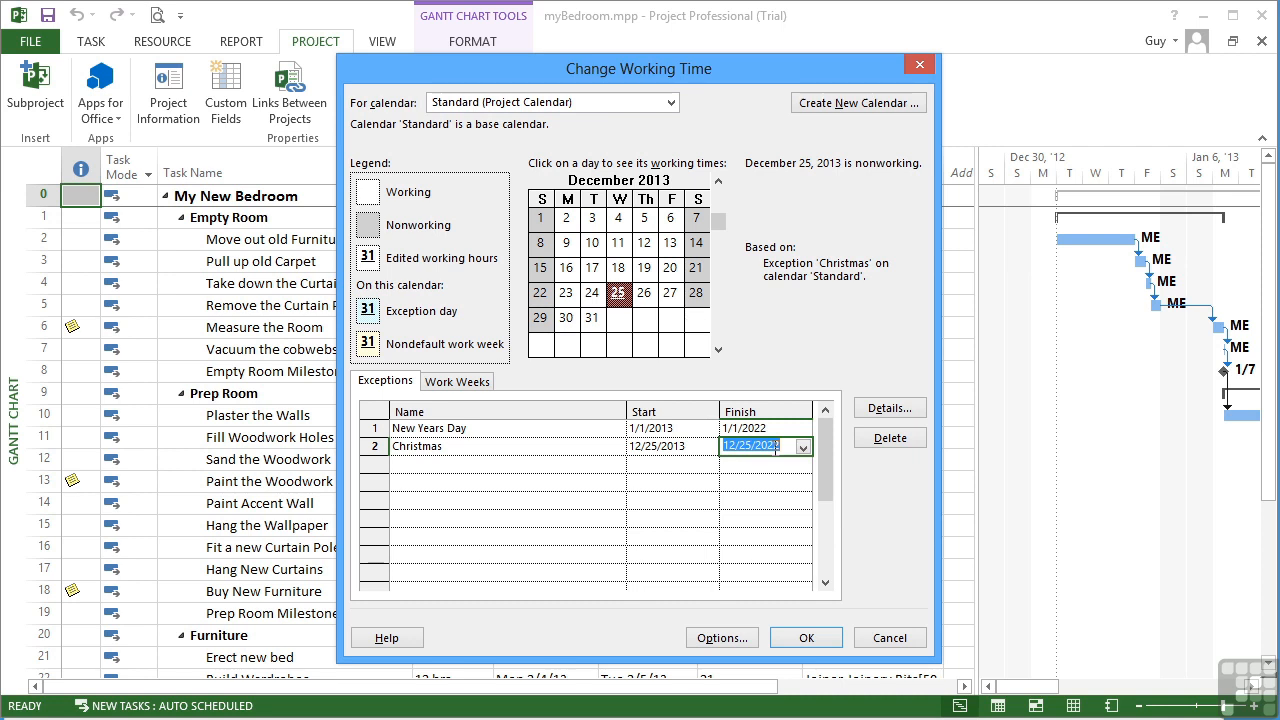
{"action": "left_click", "coordinate": [460, 465]}
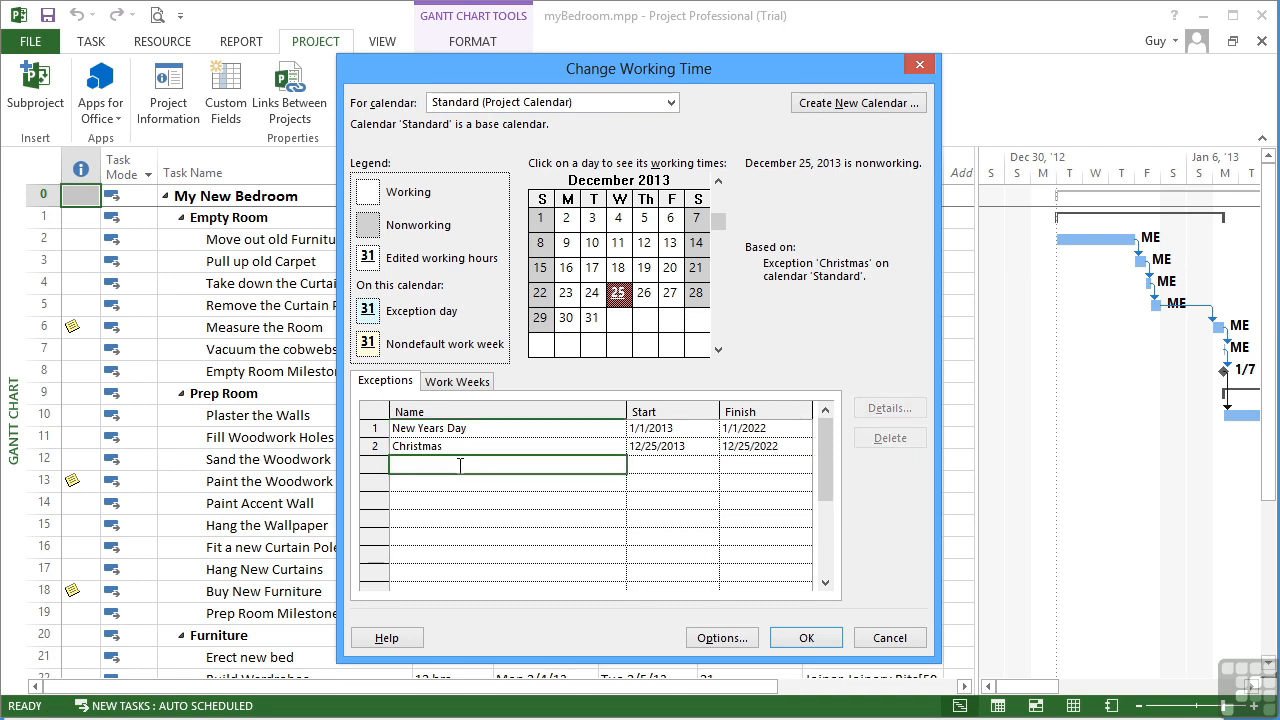
Step: Add a 'Boxing Day' exception starting 26 December 2013
{"action": "type", "text": "Boxing Day"}
{"action": "key", "text": "Return"}
{"action": "left_click", "coordinate": [710, 464]}
{"action": "left_click", "coordinate": [710, 465]}
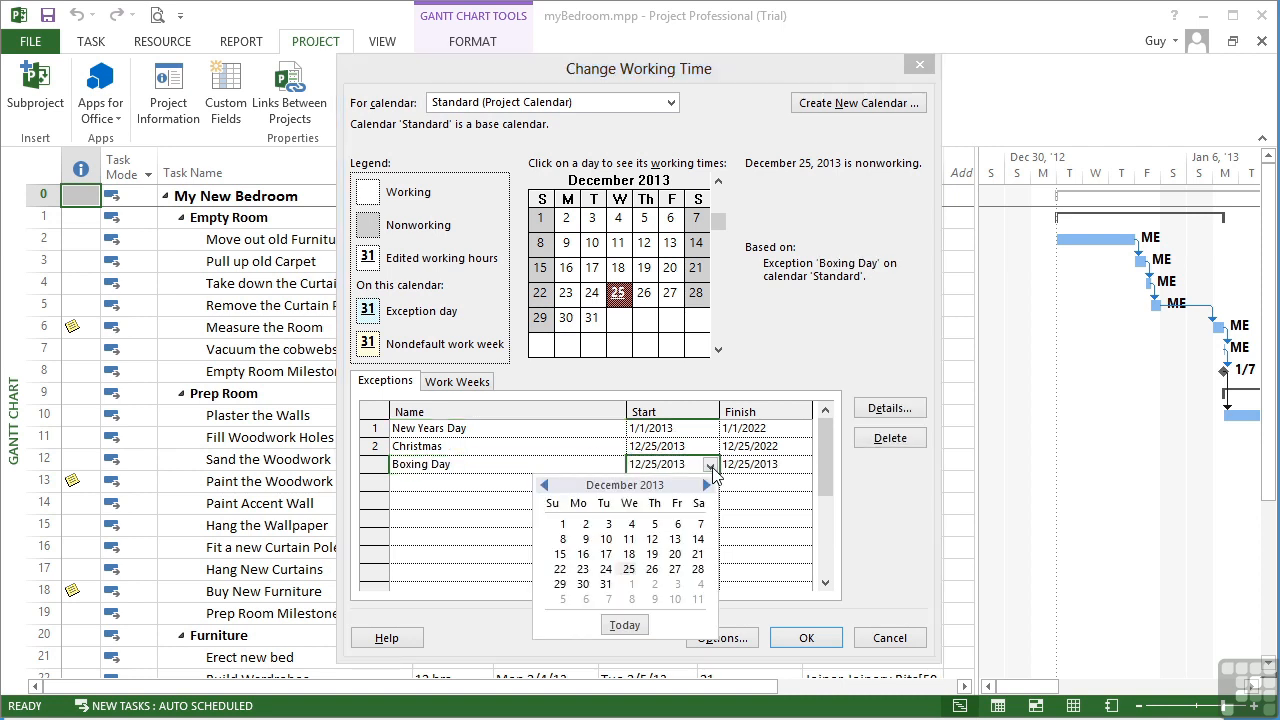
{"action": "left_click", "coordinate": [652, 569]}
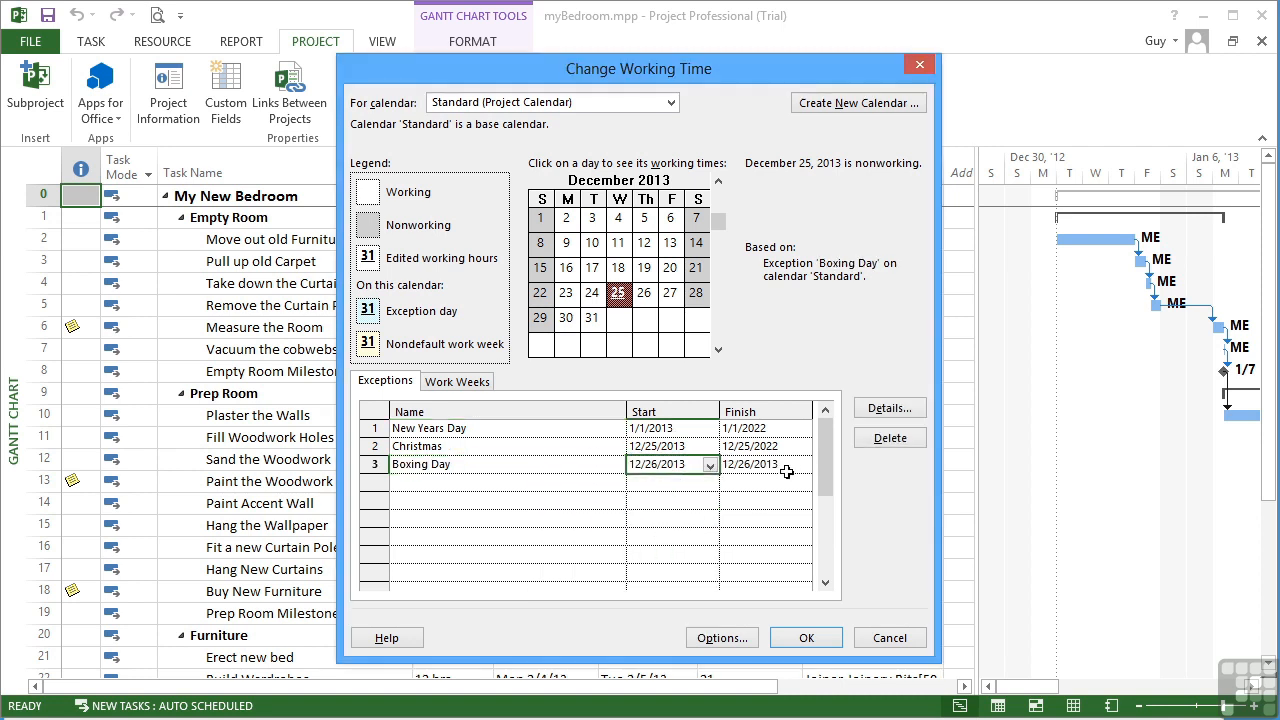
Step: Make Boxing Day recur yearly, ending after 10 occurrences
{"action": "left_click", "coordinate": [889, 408]}
{"action": "left_click", "coordinate": [746, 490]}
{"action": "left_click", "coordinate": [746, 490]}
{"action": "left_click", "coordinate": [746, 490]}
{"action": "left_click", "coordinate": [746, 490]}
{"action": "left_click", "coordinate": [746, 490]}
{"action": "left_click", "coordinate": [746, 490]}
{"action": "left_click", "coordinate": [746, 490]}
{"action": "left_click", "coordinate": [746, 490]}
{"action": "left_click", "coordinate": [746, 490]}
{"action": "left_click", "coordinate": [746, 490]}
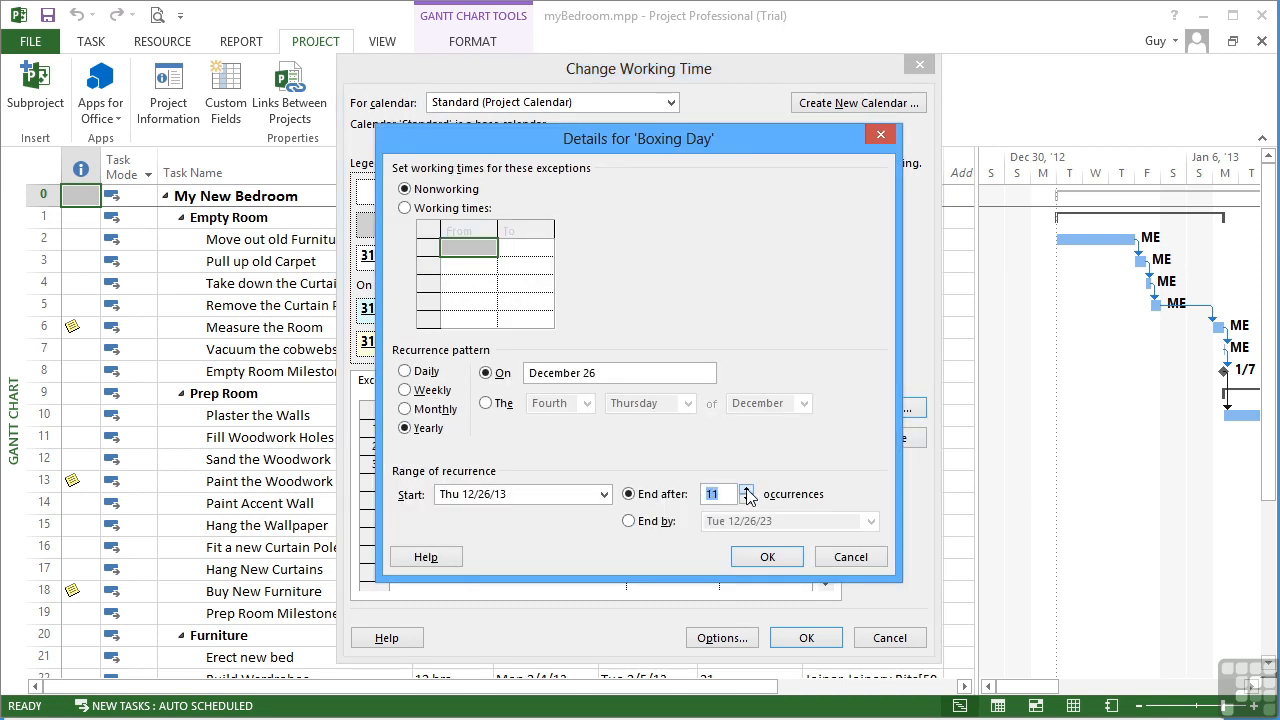
{"action": "left_click", "coordinate": [746, 490]}
{"action": "left_click", "coordinate": [746, 499]}
{"action": "left_click", "coordinate": [745, 499]}
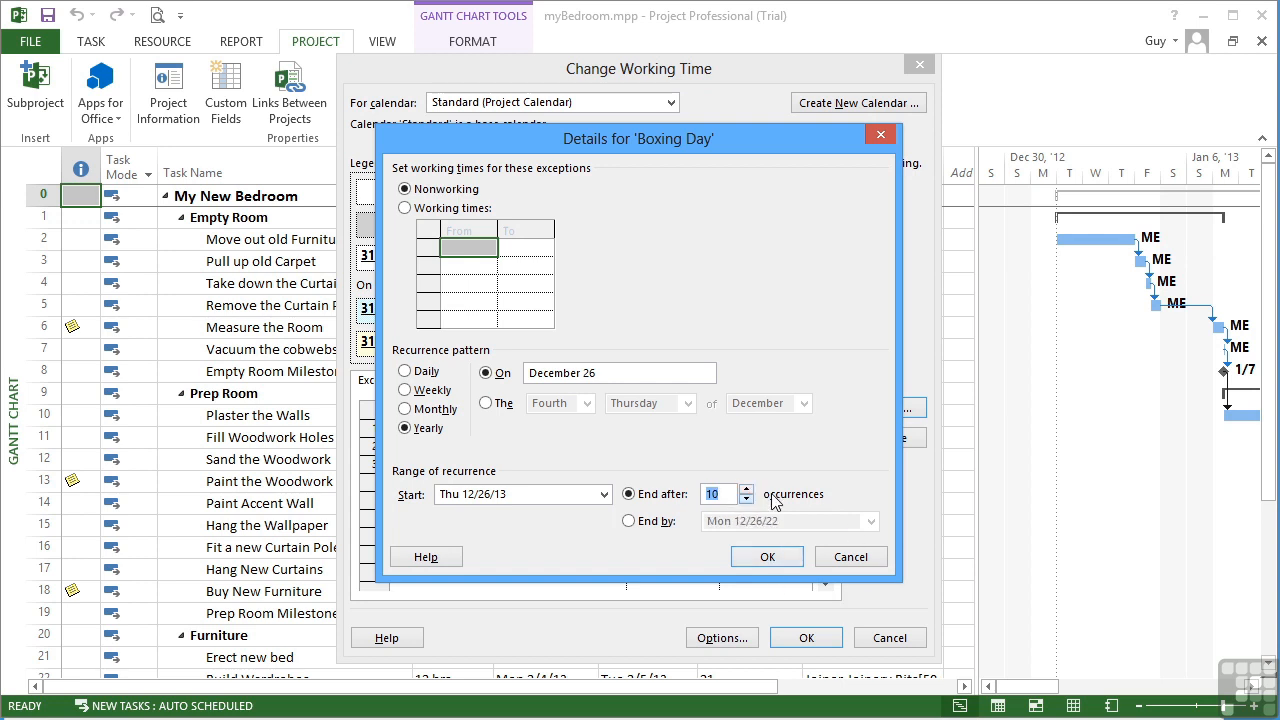
{"action": "left_click", "coordinate": [767, 557]}
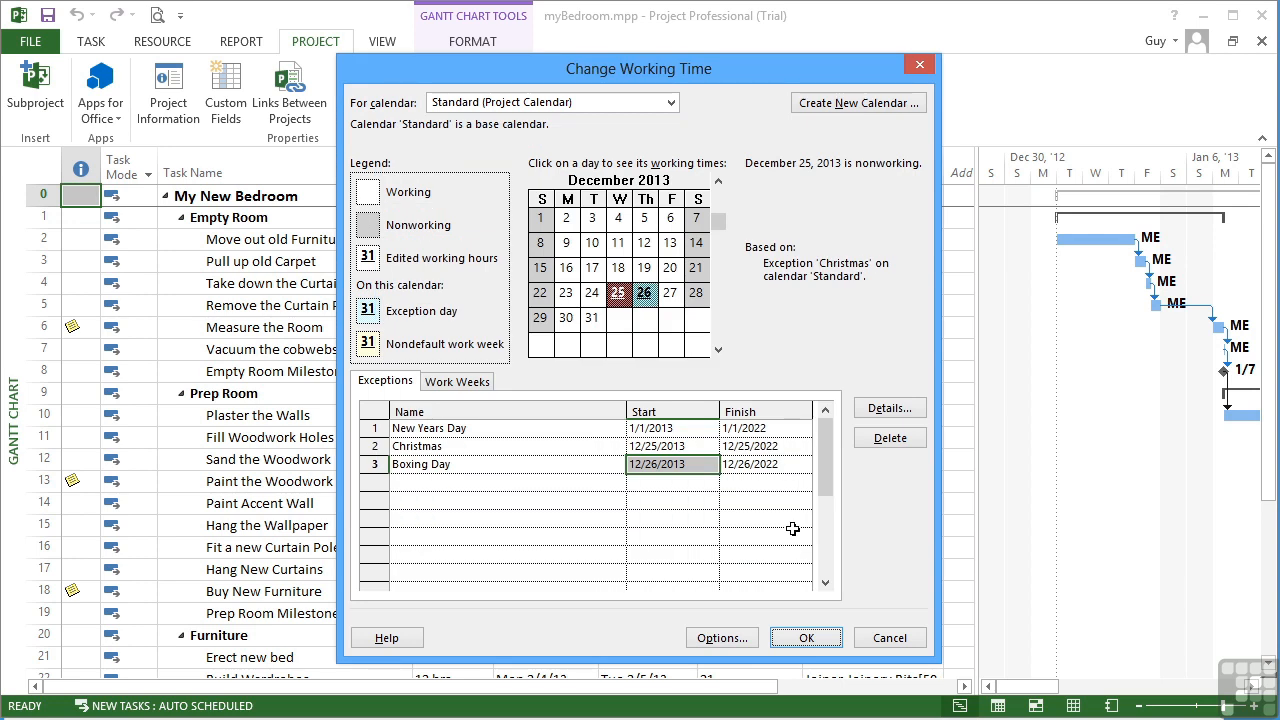
{"action": "left_click", "coordinate": [538, 483]}
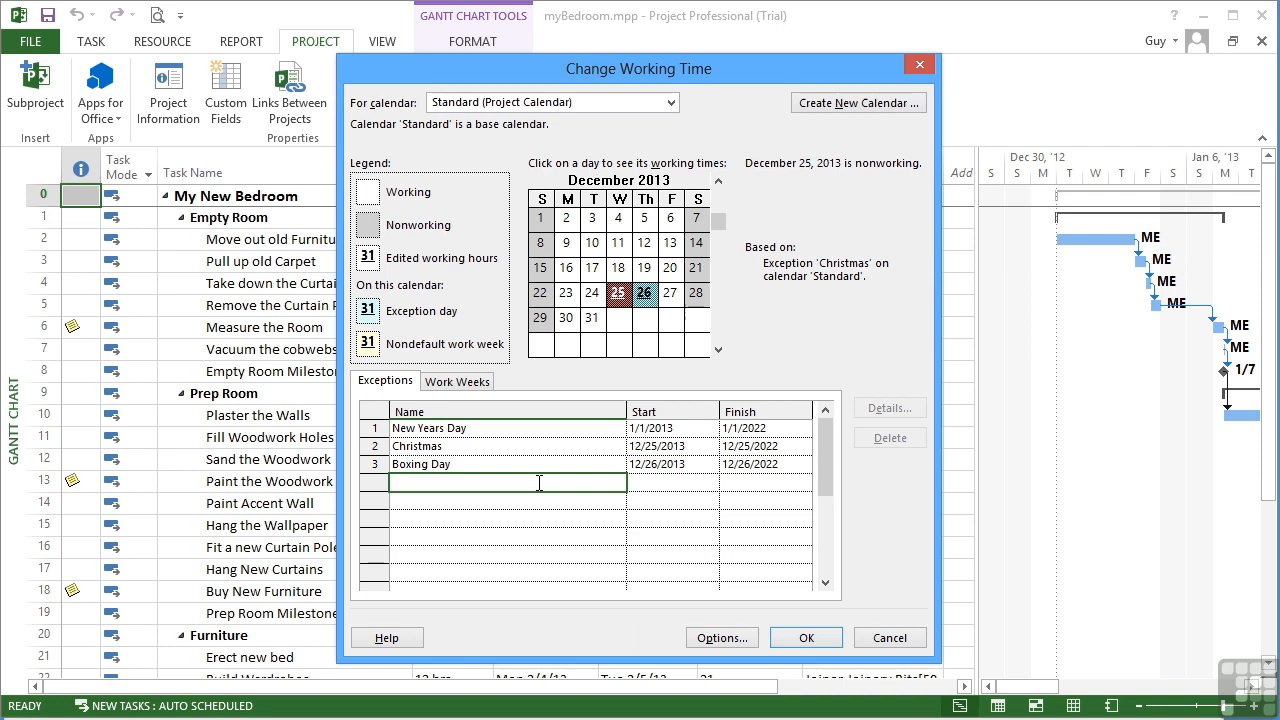
Step: Add a fourth exception, 'Februray Break', starting 6 February 2013
{"action": "type", "text": "Februray"}
{"action": "type", "text": " Break"}
{"action": "left_click", "coordinate": [713, 484]}
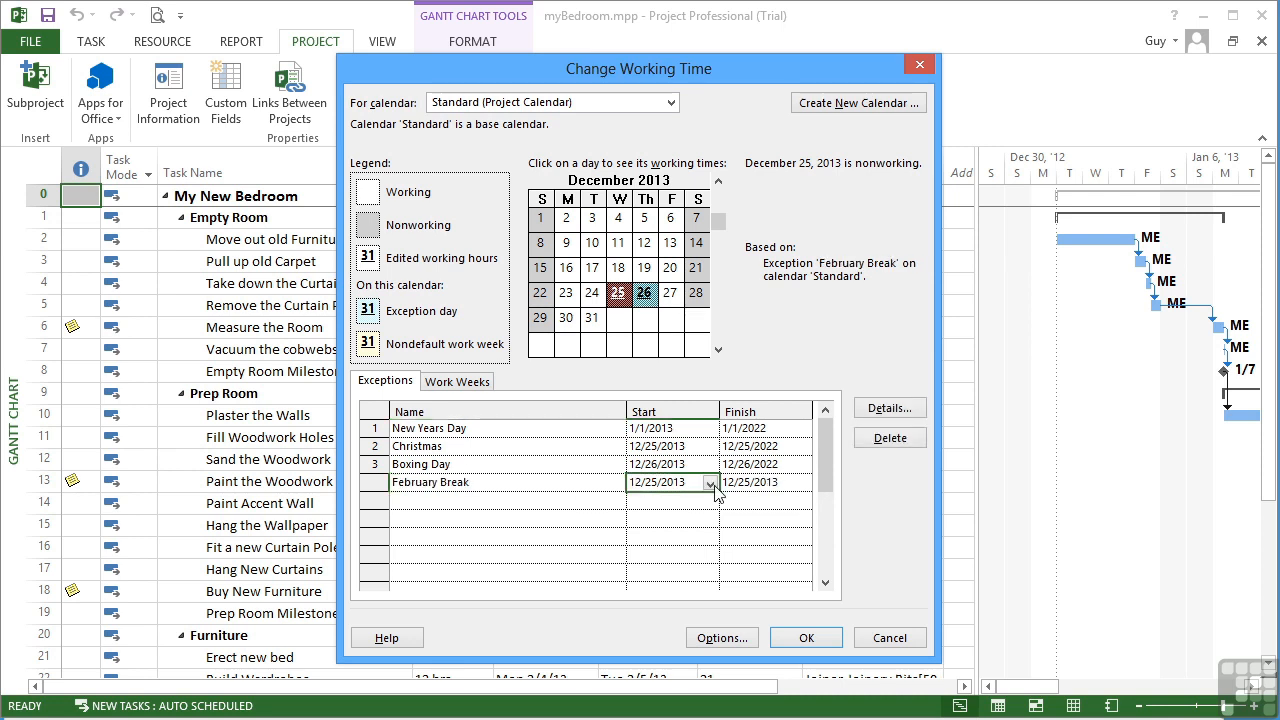
{"action": "left_click", "coordinate": [711, 484]}
{"action": "left_click", "coordinate": [707, 503]}
{"action": "double_click", "coordinate": [545, 504]}
{"action": "left_click", "coordinate": [545, 504]}
{"action": "double_click", "coordinate": [545, 504]}
{"action": "double_click", "coordinate": [545, 504]}
{"action": "left_click", "coordinate": [545, 504]}
{"action": "left_click", "coordinate": [545, 504]}
{"action": "left_click", "coordinate": [545, 504]}
{"action": "left_click", "coordinate": [545, 504]}
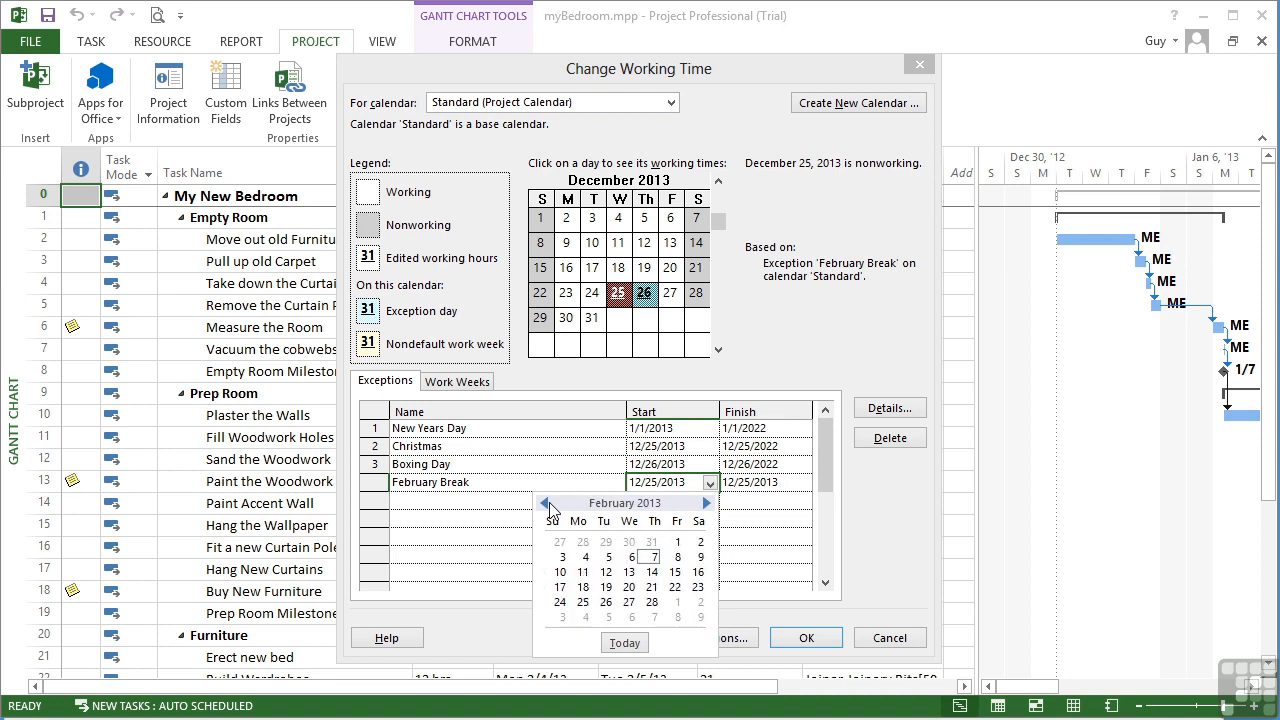
{"action": "left_click", "coordinate": [632, 557]}
Step: End February Break on 12 February 2013 and keep it nonworking in its details
{"action": "left_click", "coordinate": [790, 488]}
{"action": "left_click", "coordinate": [803, 483]}
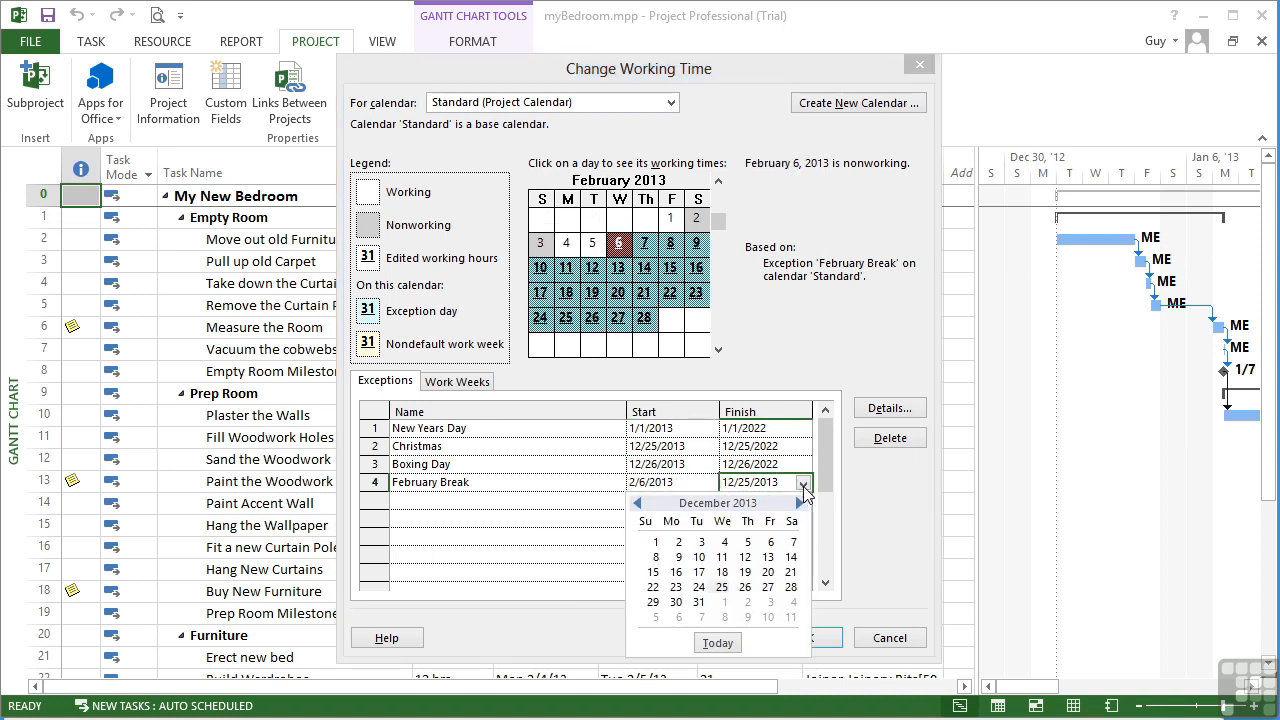
{"action": "left_click", "coordinate": [641, 503]}
{"action": "left_click", "coordinate": [641, 503]}
{"action": "left_click", "coordinate": [641, 503]}
{"action": "left_click", "coordinate": [641, 503]}
{"action": "left_click", "coordinate": [641, 503]}
{"action": "left_click", "coordinate": [641, 503]}
{"action": "left_click", "coordinate": [641, 503]}
{"action": "left_click", "coordinate": [638, 503]}
{"action": "left_click", "coordinate": [638, 503]}
{"action": "left_click", "coordinate": [638, 503]}
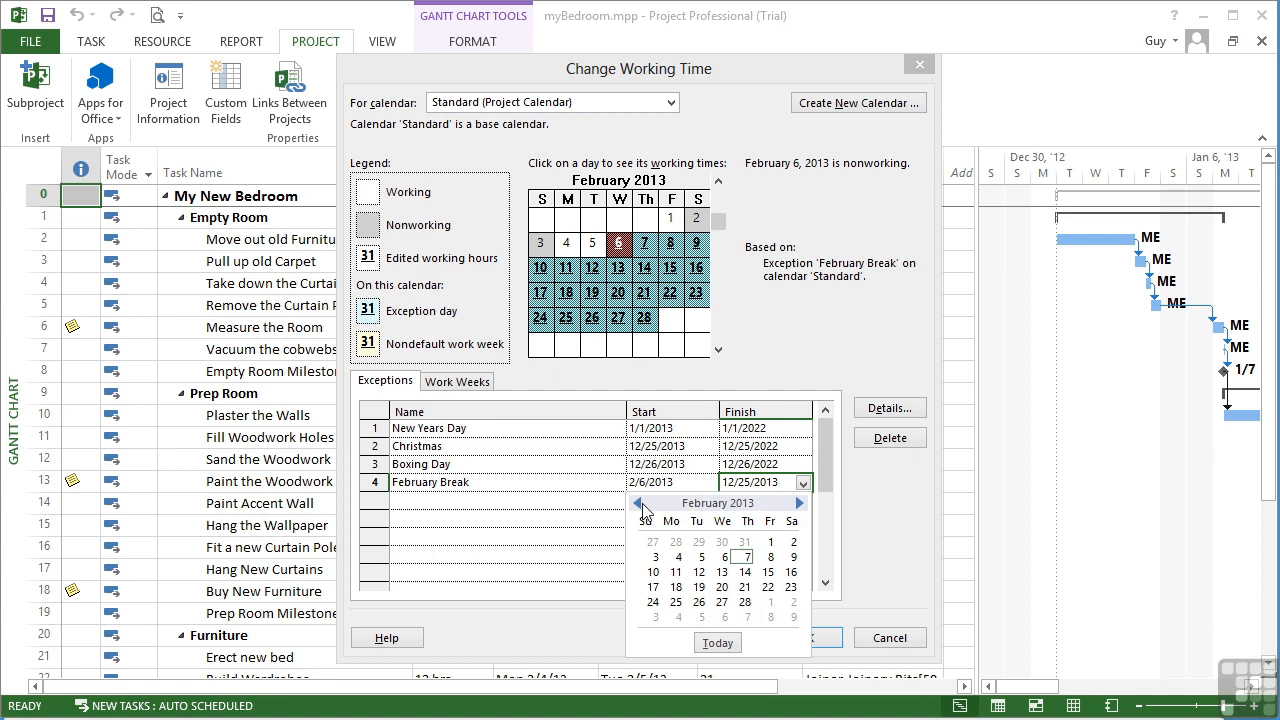
{"action": "left_click", "coordinate": [699, 572]}
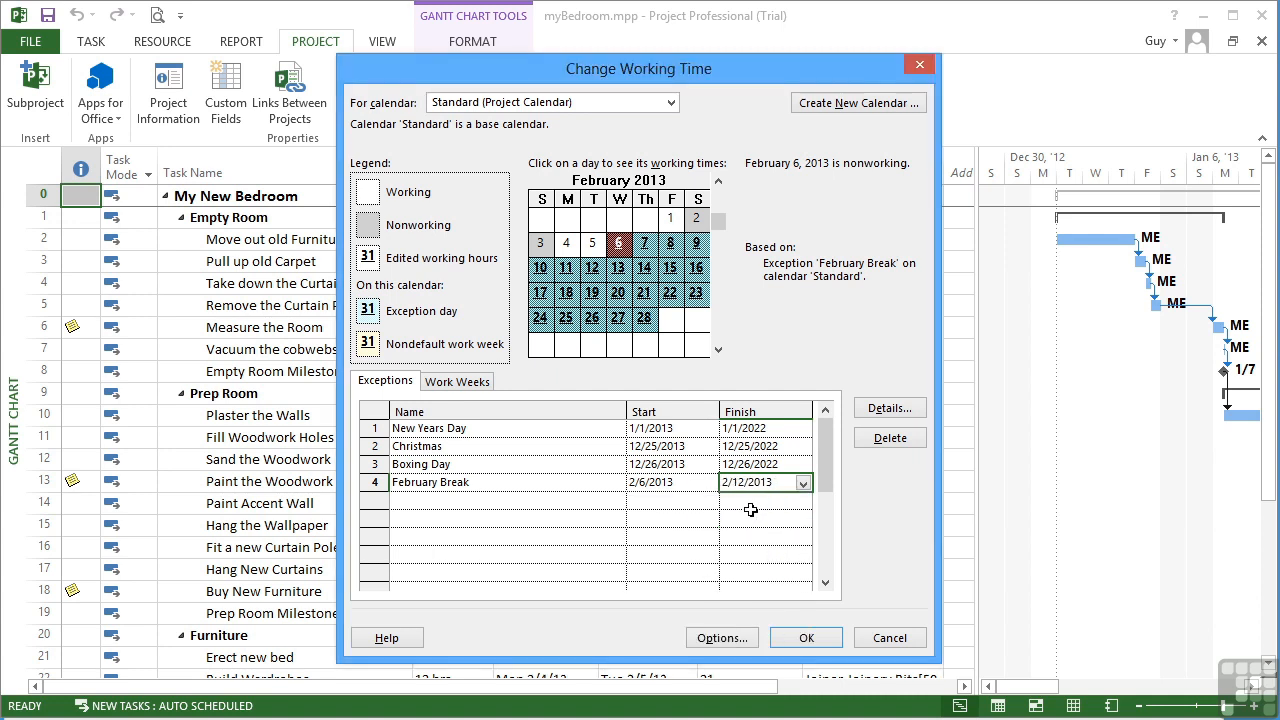
{"action": "left_click", "coordinate": [889, 408]}
{"action": "left_click", "coordinate": [466, 190]}
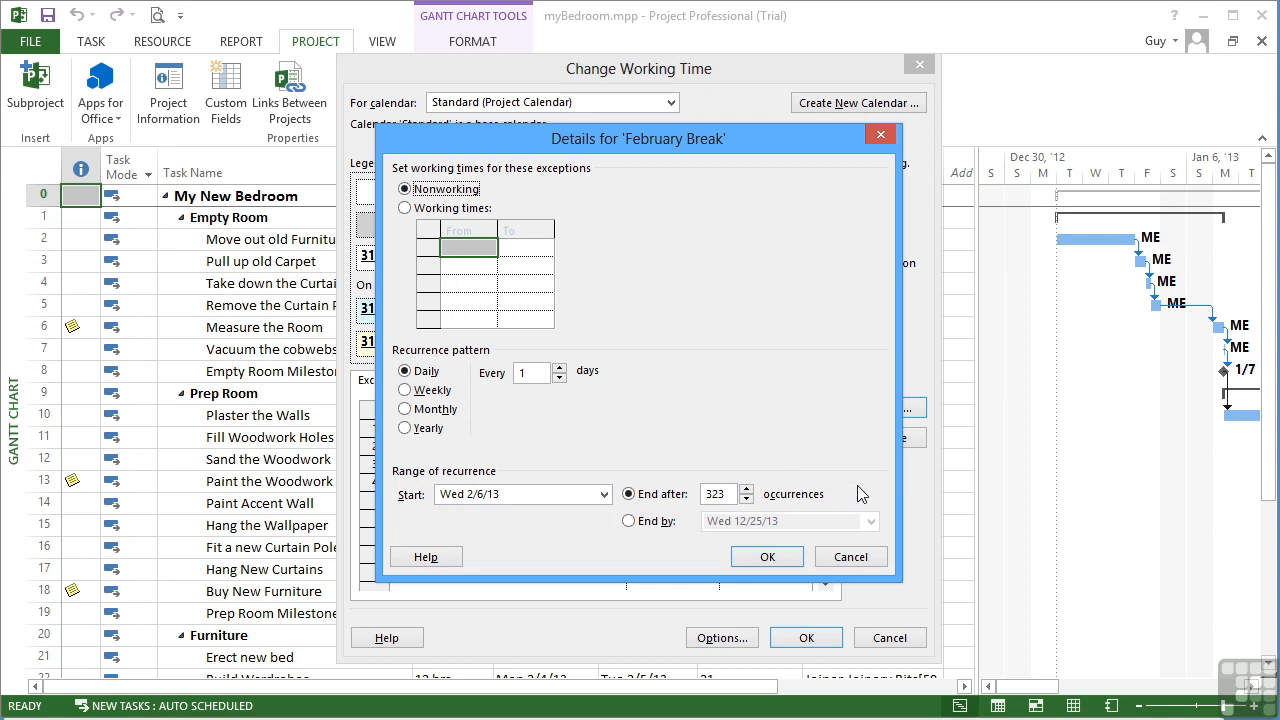
{"action": "left_click", "coordinate": [767, 558]}
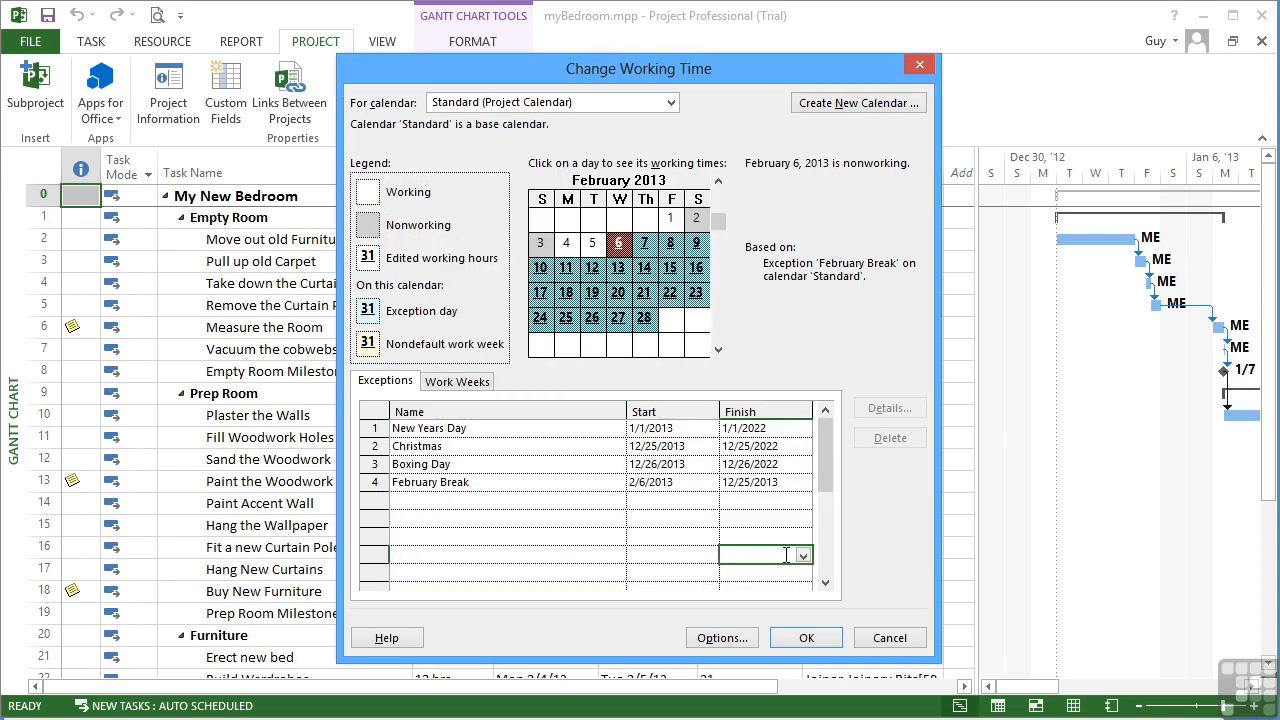
Step: Re-set February Break's finish date to 12 February 2013 and reopen its details
{"action": "left_click", "coordinate": [706, 487]}
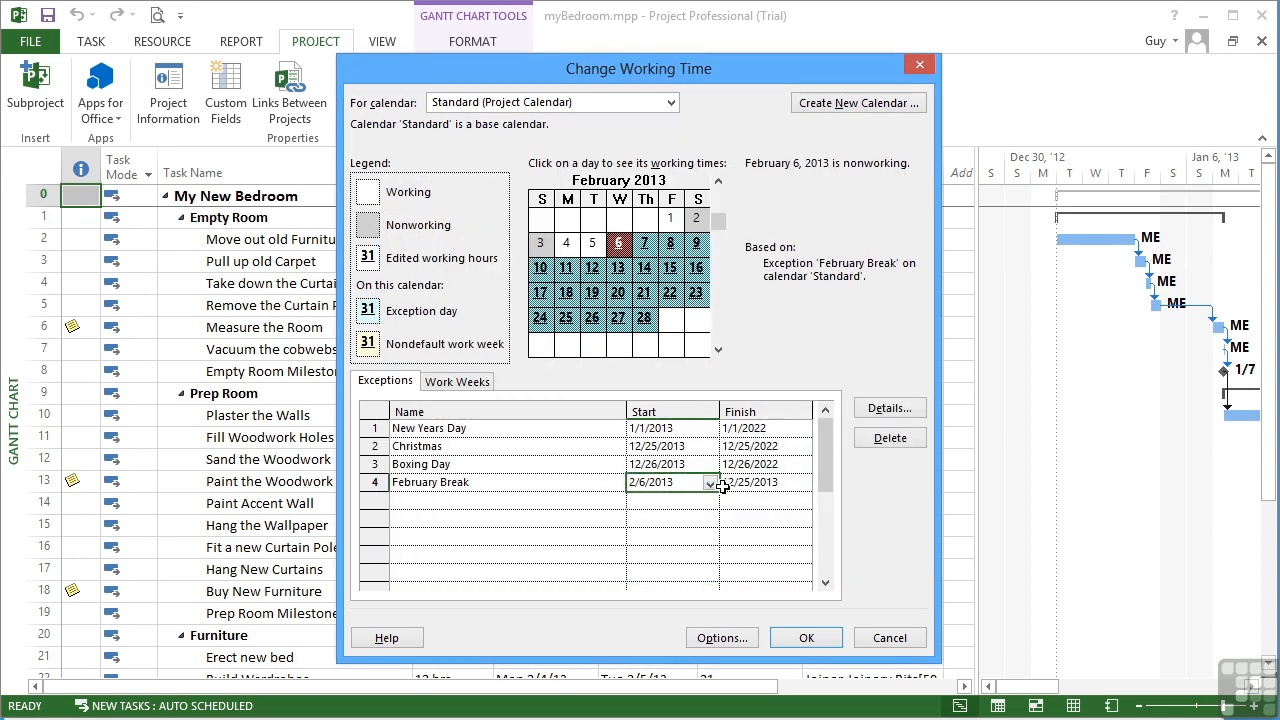
{"action": "left_click", "coordinate": [757, 483]}
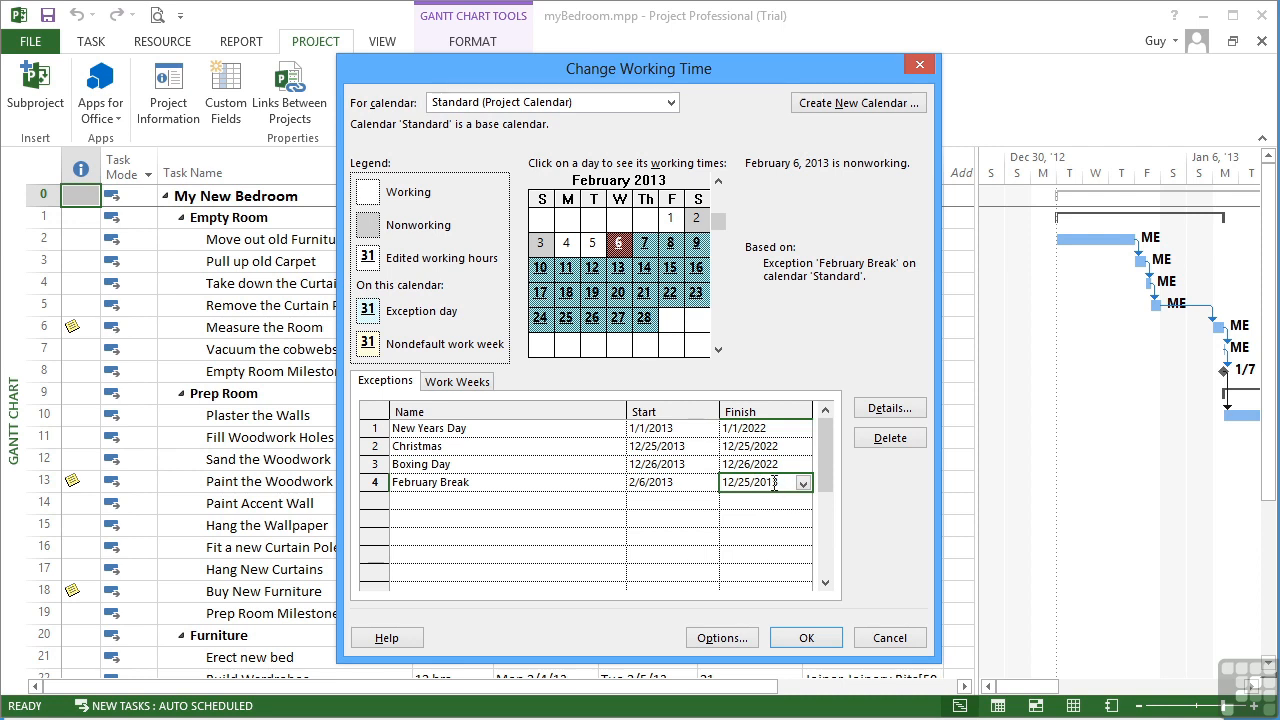
{"action": "left_click", "coordinate": [802, 483]}
{"action": "left_click", "coordinate": [639, 506]}
{"action": "triple_click", "coordinate": [639, 504]}
{"action": "triple_click", "coordinate": [639, 504]}
{"action": "double_click", "coordinate": [639, 504]}
{"action": "double_click", "coordinate": [639, 504]}
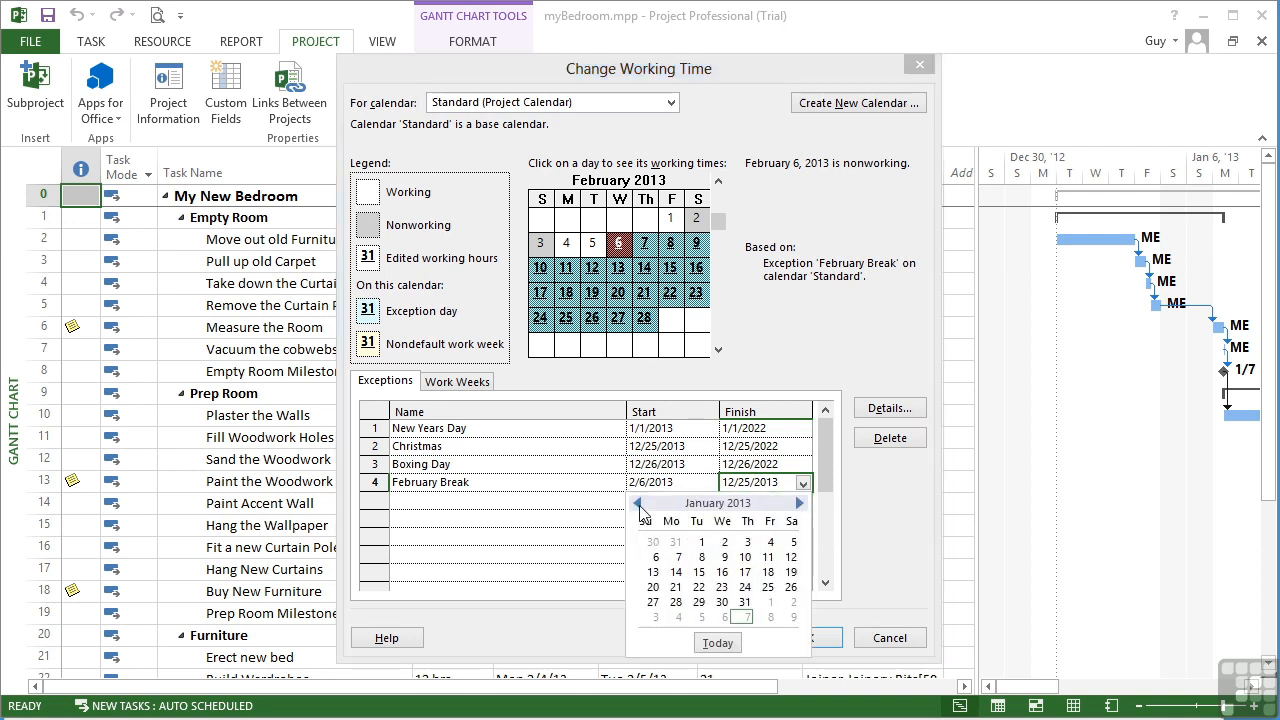
{"action": "left_click", "coordinate": [799, 503]}
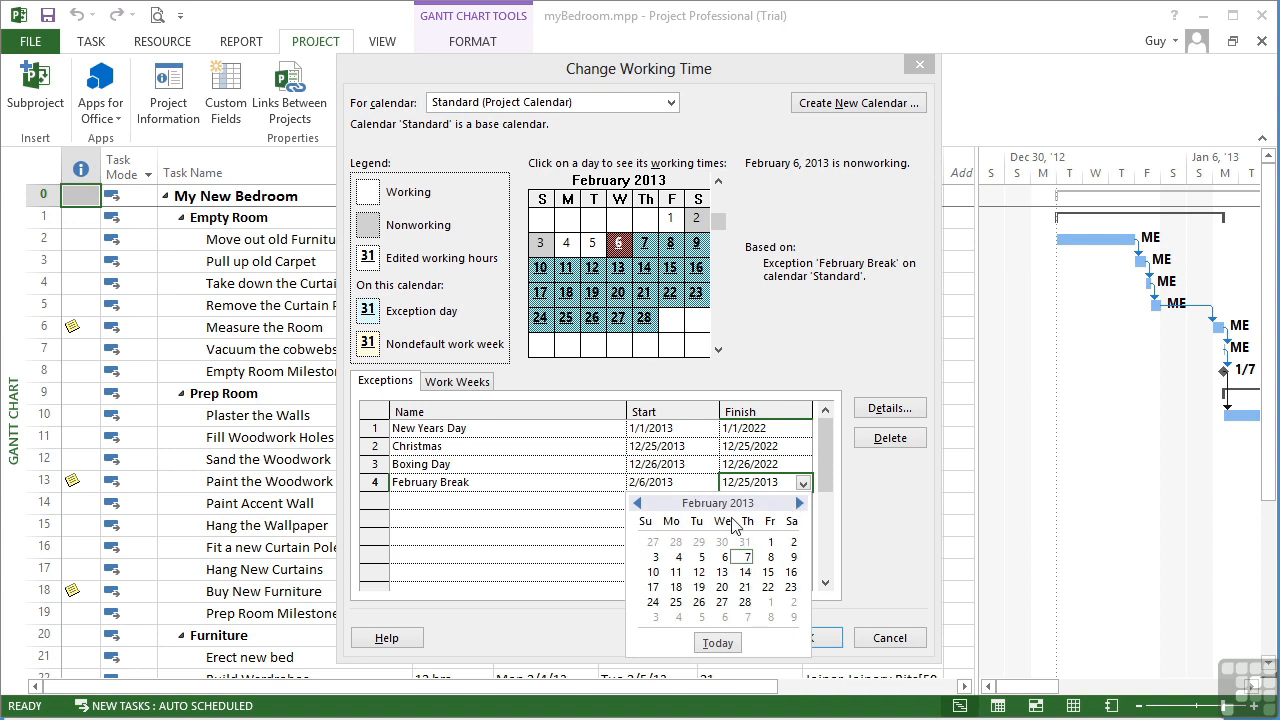
{"action": "left_click", "coordinate": [700, 572]}
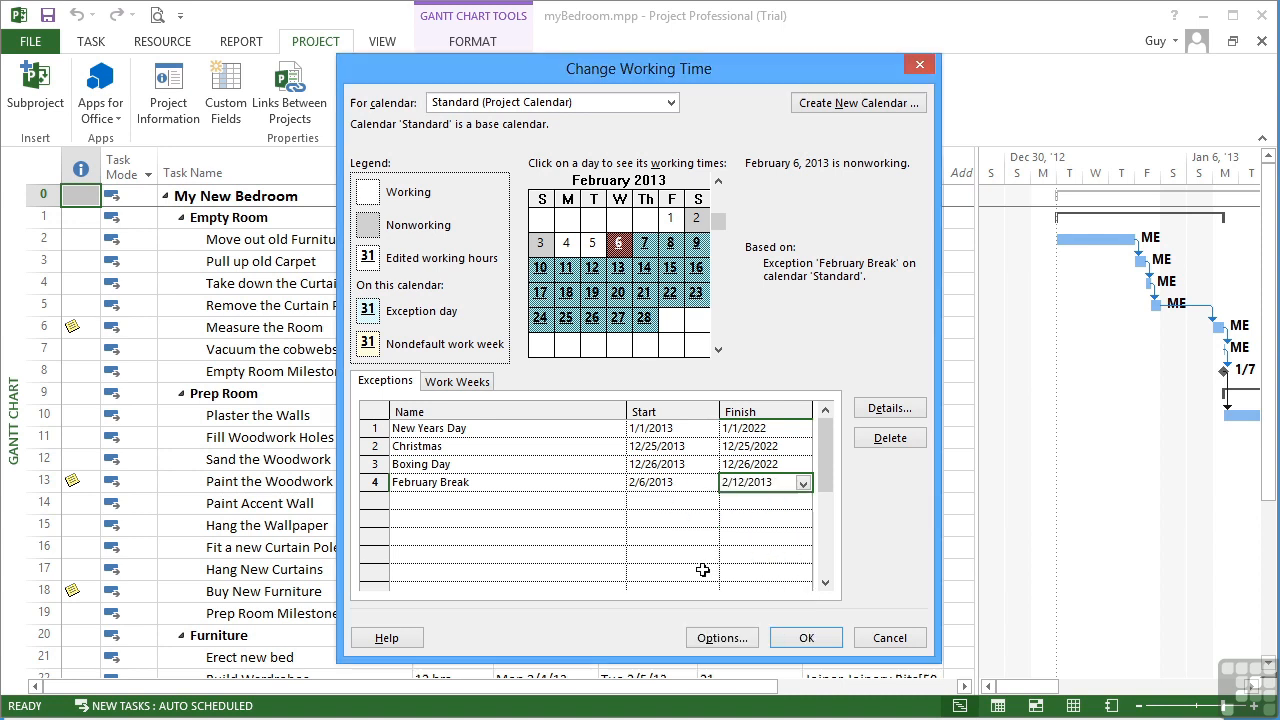
{"action": "left_click", "coordinate": [887, 412]}
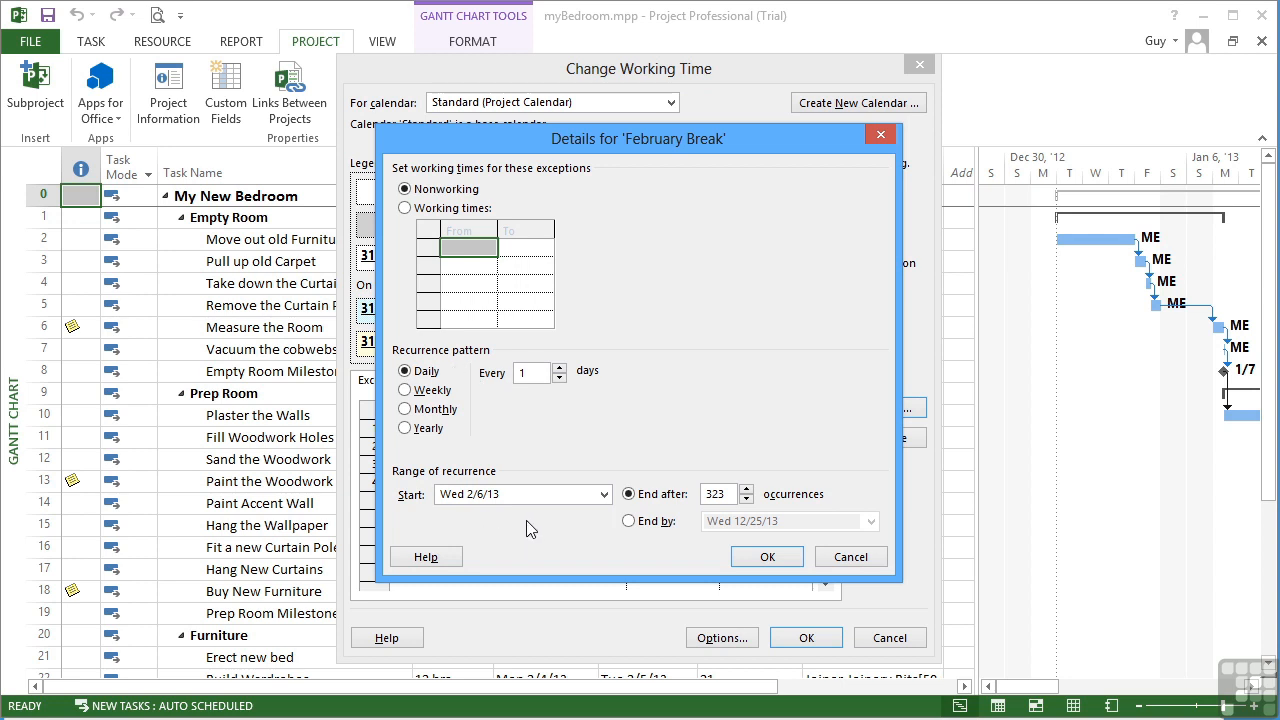
Step: Make February Break's daily recurrence end by Tue 2/12/13 instead of an occurrence count
{"action": "left_click", "coordinate": [746, 499]}
{"action": "left_click", "coordinate": [746, 499]}
{"action": "left_click", "coordinate": [746, 499]}
{"action": "left_click", "coordinate": [746, 499]}
{"action": "left_click", "coordinate": [629, 521]}
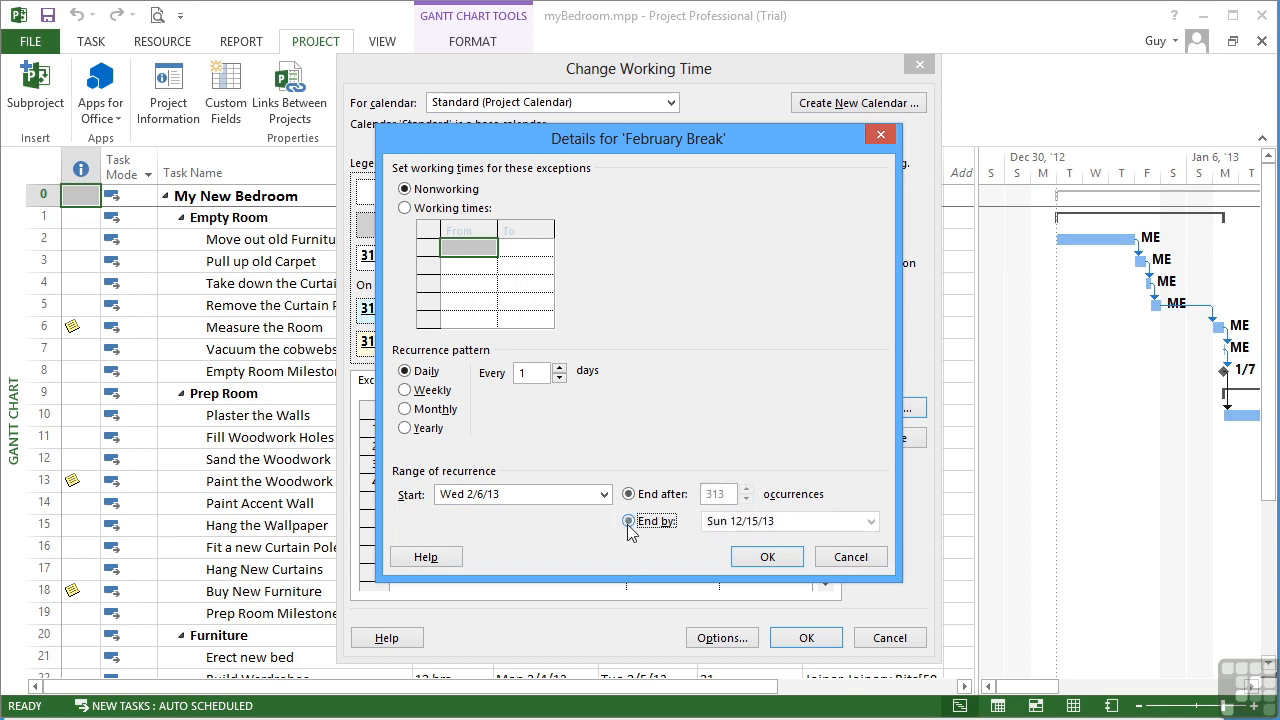
{"action": "left_click", "coordinate": [871, 521]}
{"action": "left_click", "coordinate": [711, 543]}
{"action": "left_click", "coordinate": [711, 543]}
{"action": "left_click", "coordinate": [711, 543]}
{"action": "left_click", "coordinate": [711, 543]}
{"action": "left_click", "coordinate": [711, 543]}
{"action": "left_click", "coordinate": [711, 543]}
{"action": "left_click", "coordinate": [711, 543]}
{"action": "left_click", "coordinate": [711, 543]}
{"action": "left_click", "coordinate": [711, 543]}
{"action": "left_click", "coordinate": [711, 543]}
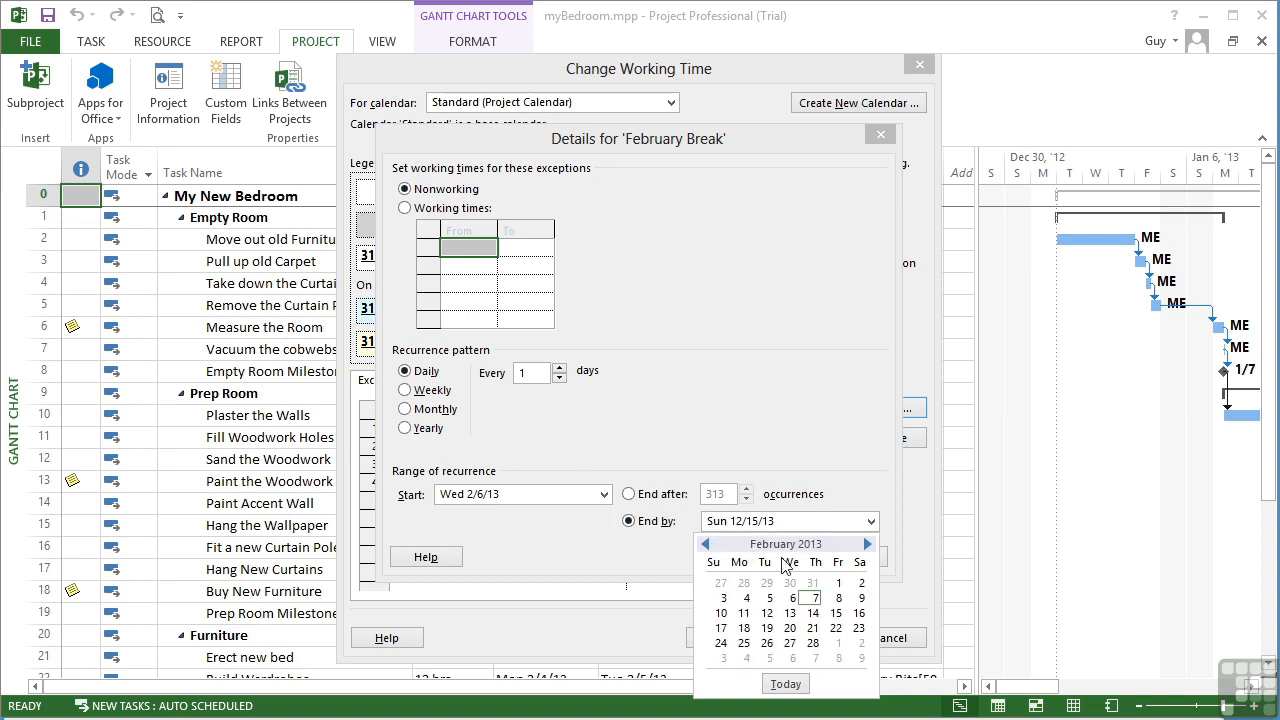
{"action": "left_click", "coordinate": [766, 613]}
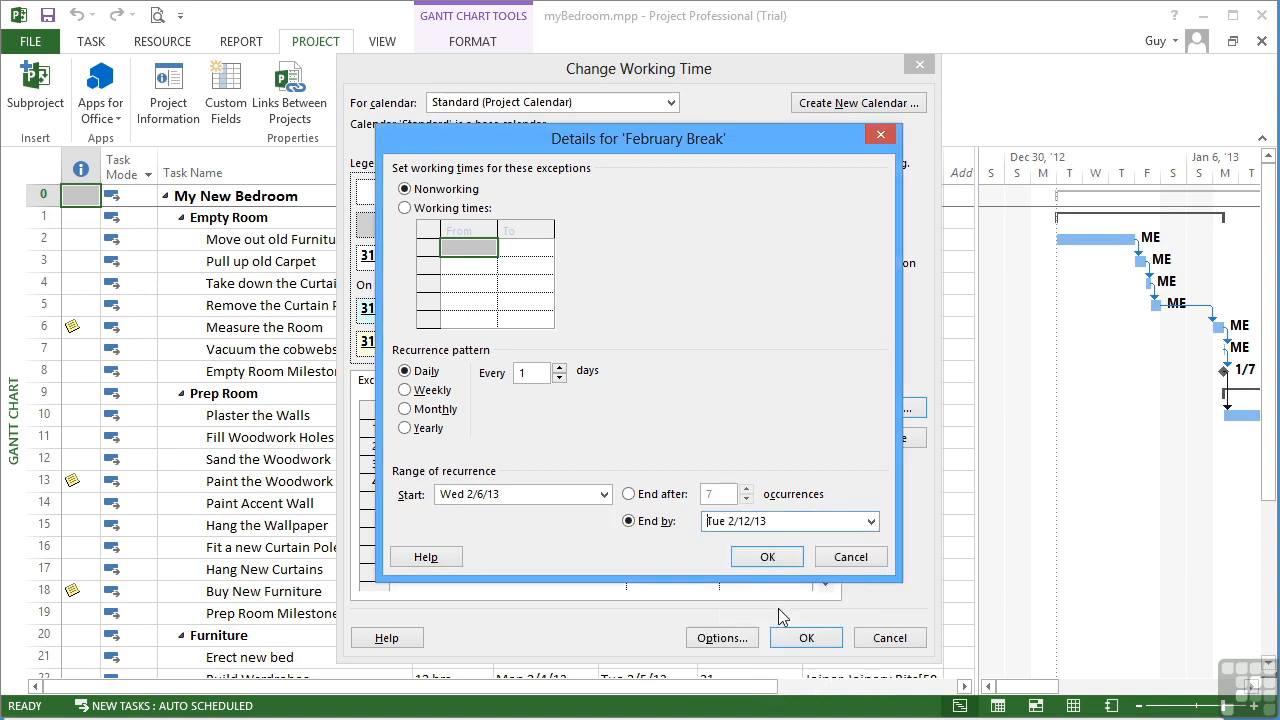
{"action": "left_click", "coordinate": [767, 557]}
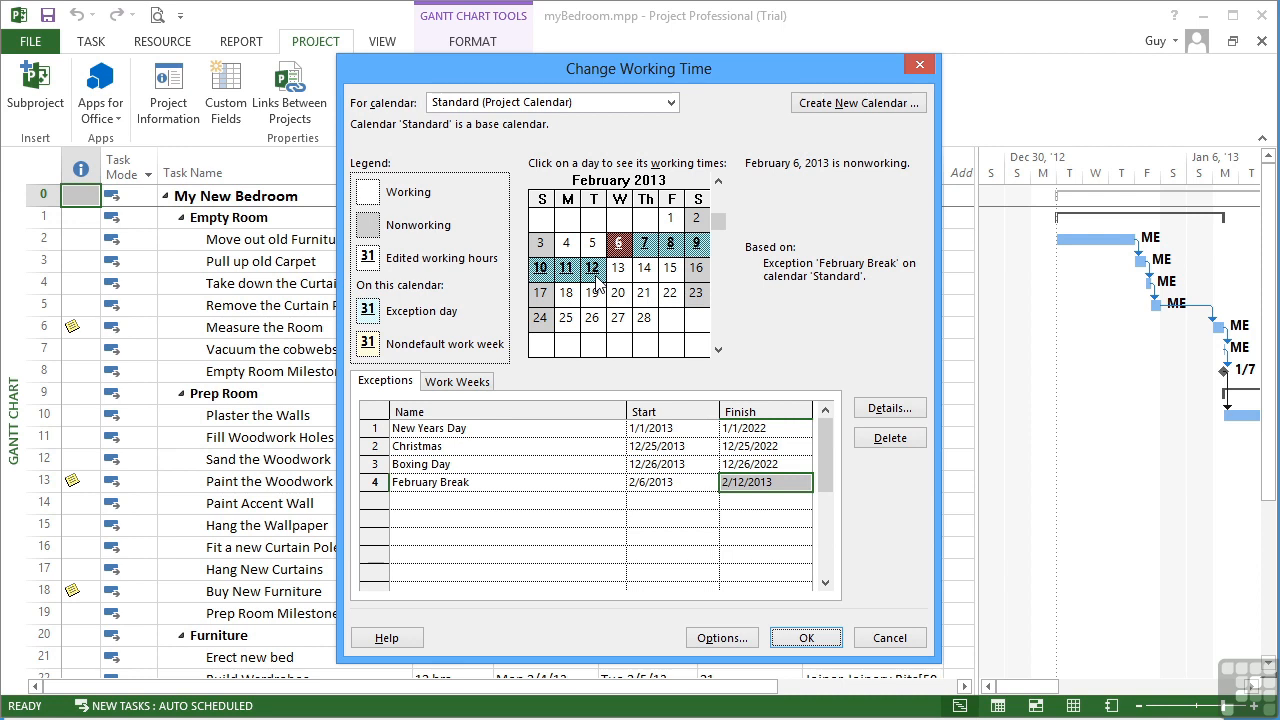
Step: Save the Standard calendar, then show the Plumber calendar's working time and check 13 February 2013
{"action": "left_click", "coordinate": [806, 638]}
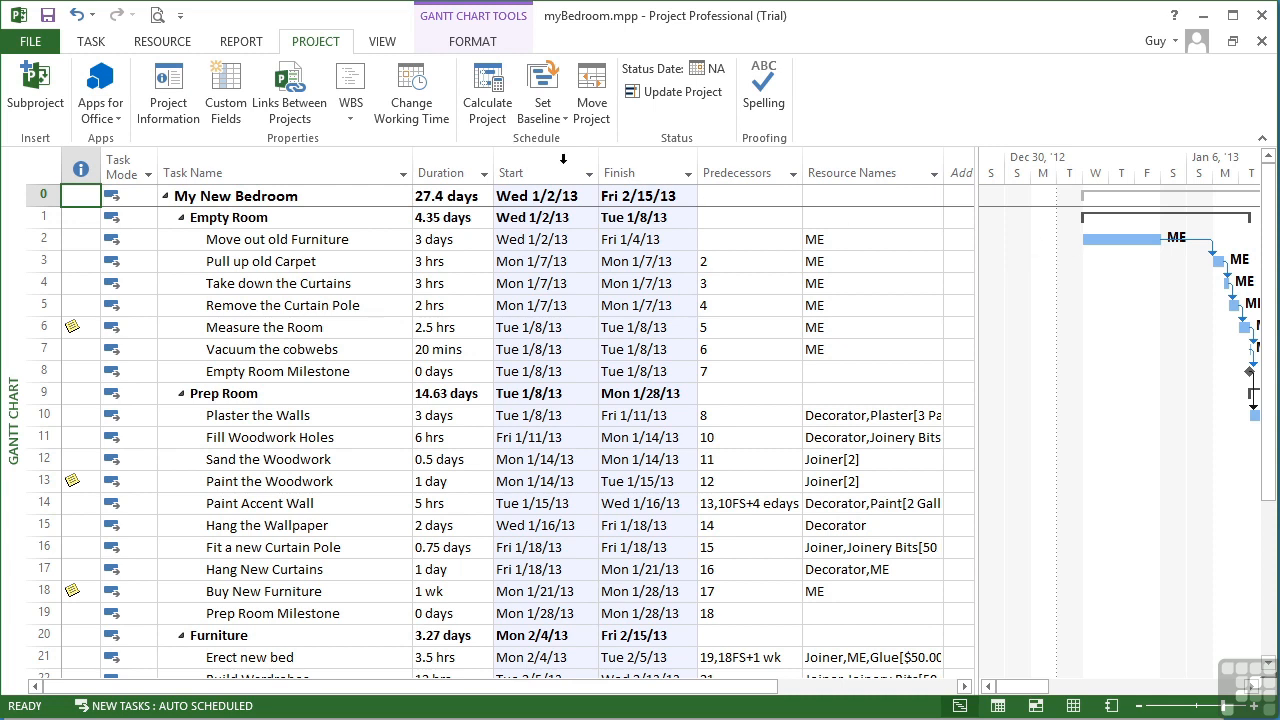
{"action": "left_click", "coordinate": [418, 108]}
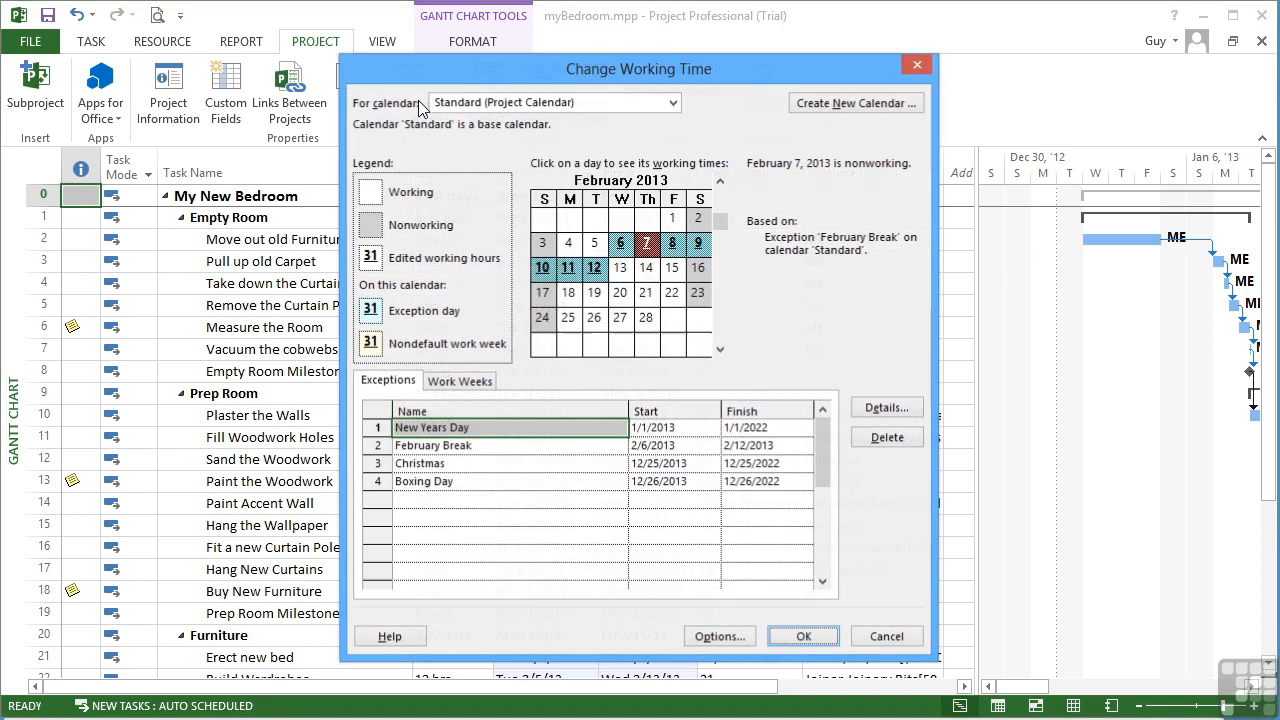
{"action": "left_click", "coordinate": [673, 103]}
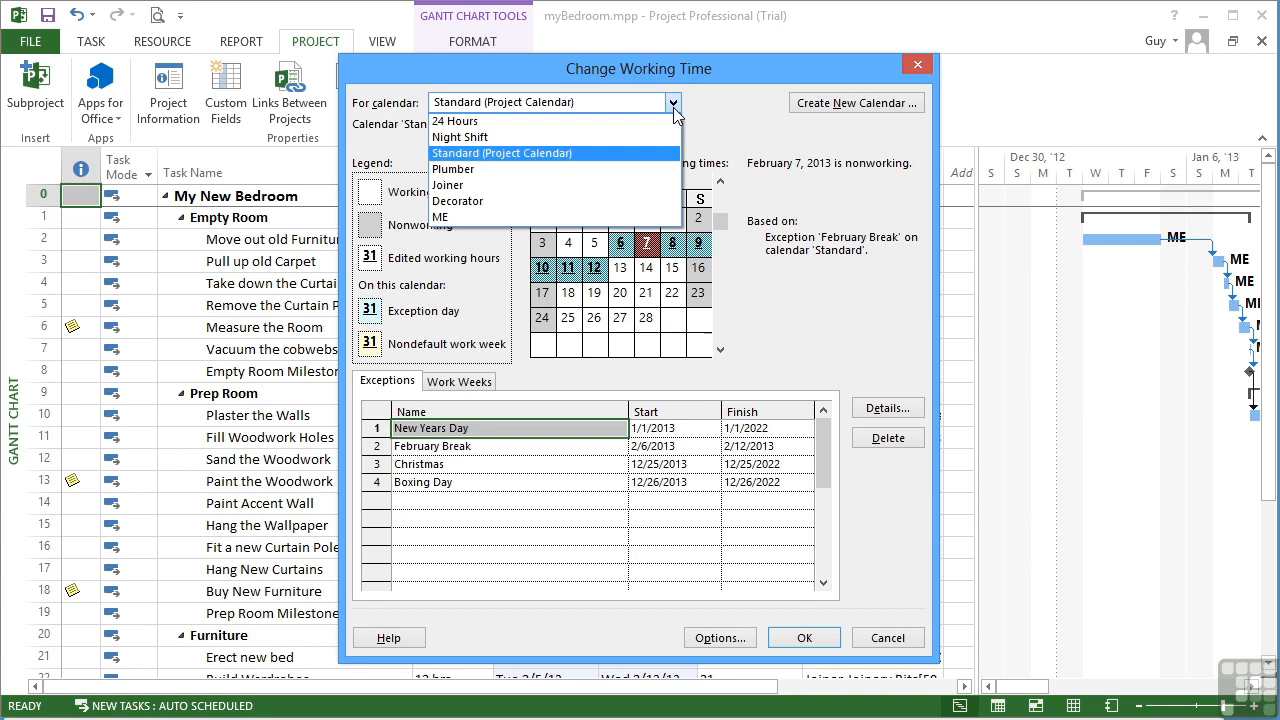
{"action": "left_click", "coordinate": [474, 170]}
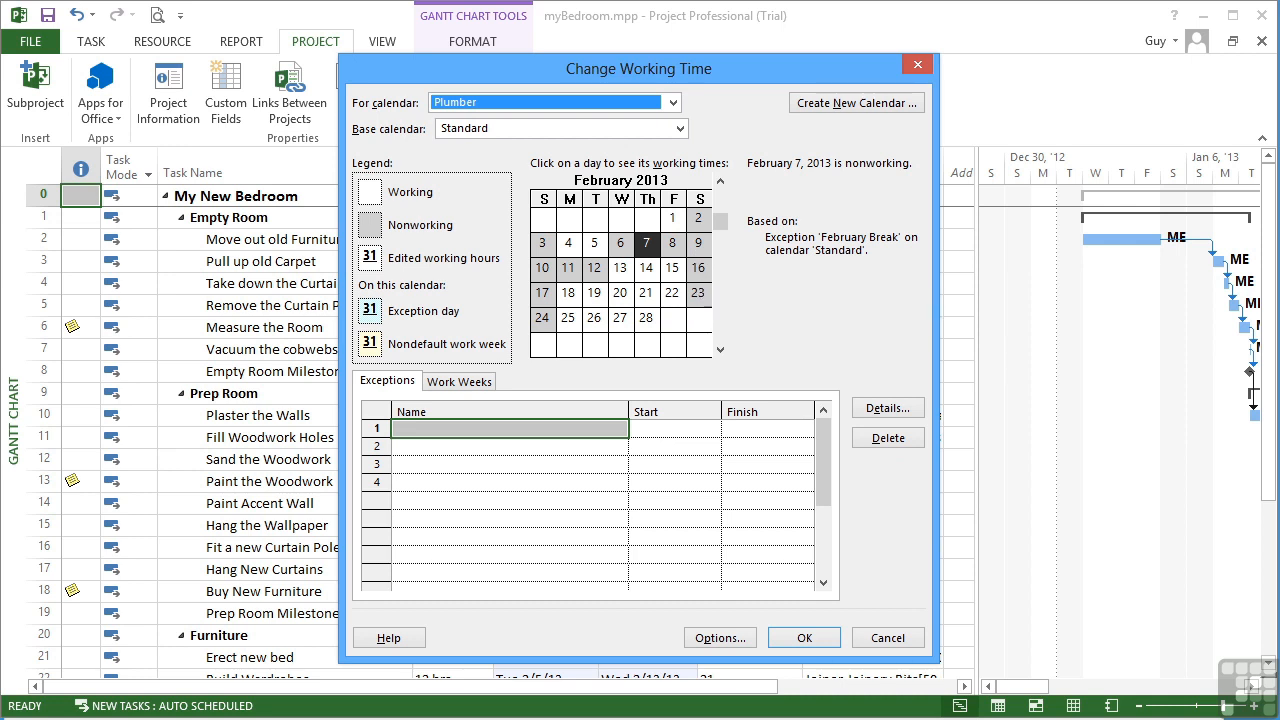
{"action": "left_click", "coordinate": [620, 276]}
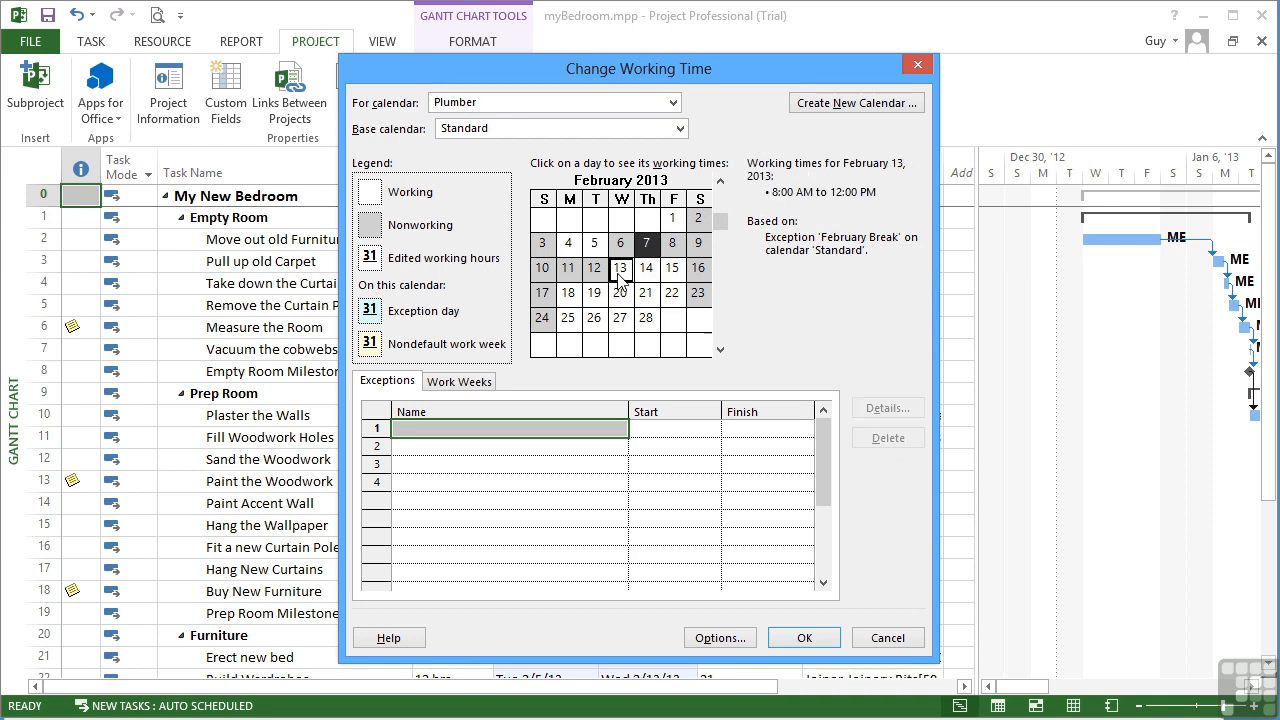
Step: Add a Must Work Feb exception (typed 'Mus') to the Plumber calendar, starting 6 February 2013
{"action": "left_click", "coordinate": [466, 428]}
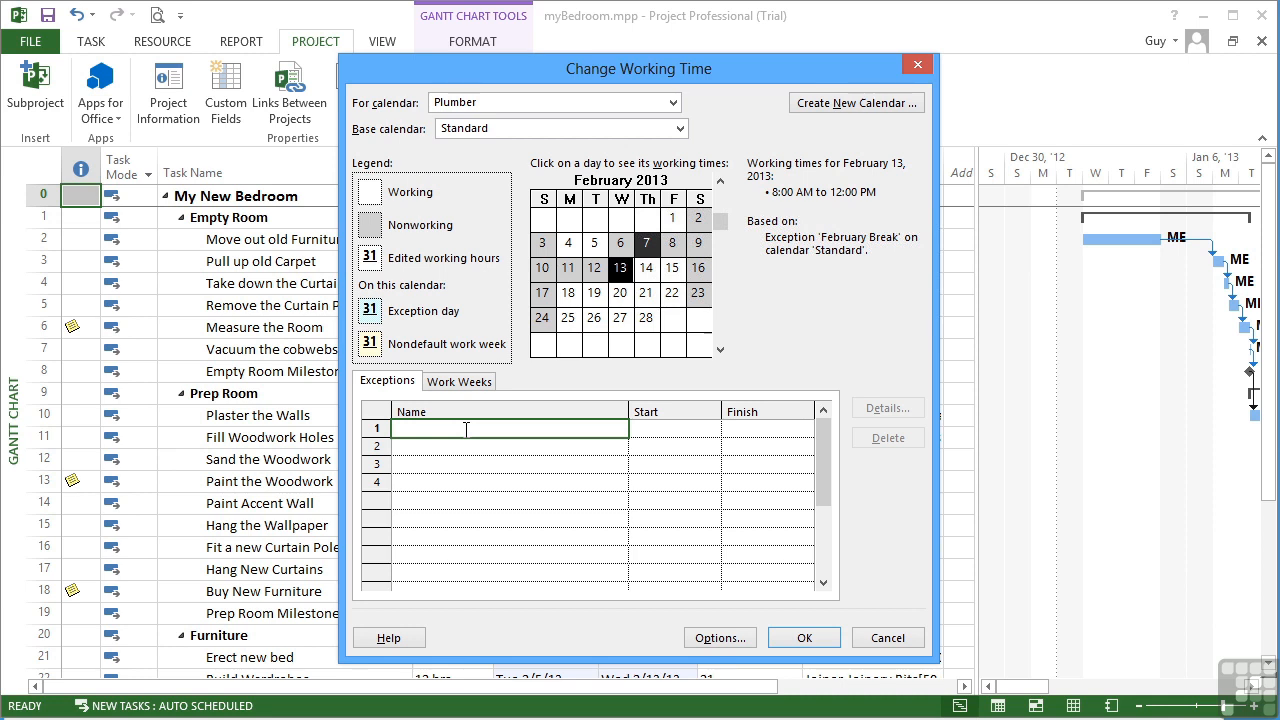
{"action": "type", "text": "Must Work Feb"}
{"action": "left_click", "coordinate": [690, 430]}
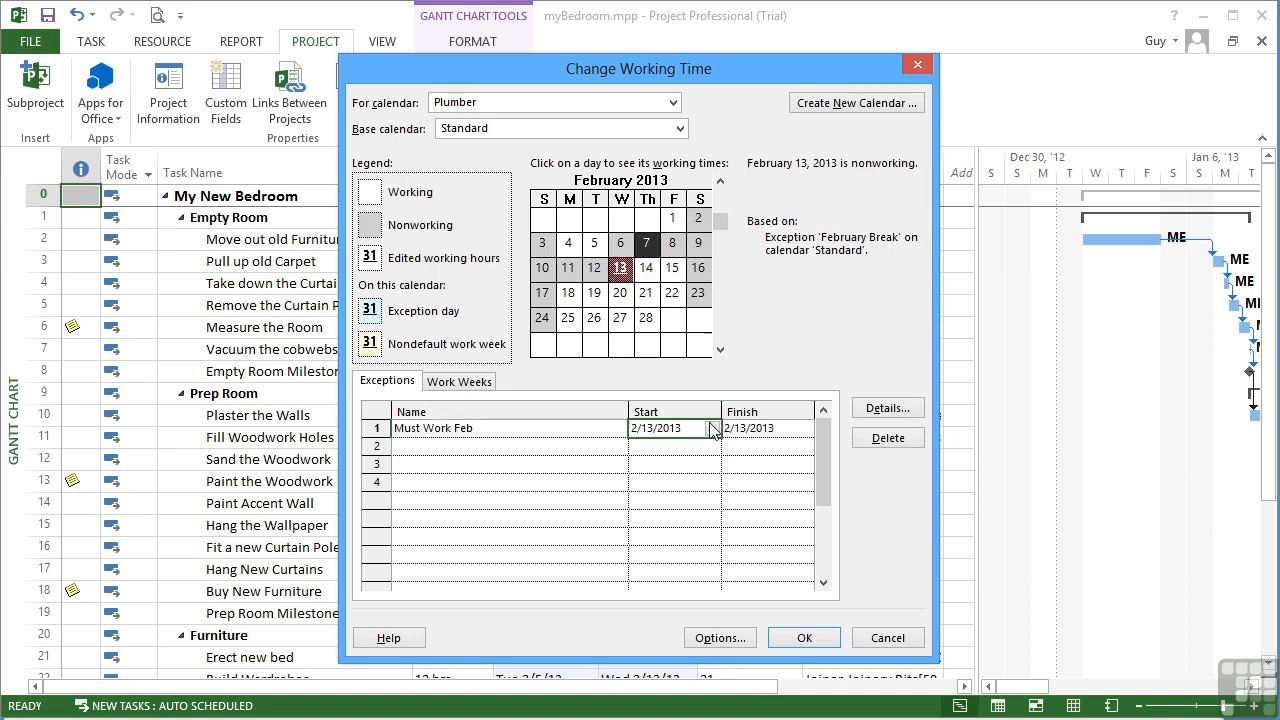
{"action": "left_click", "coordinate": [713, 429]}
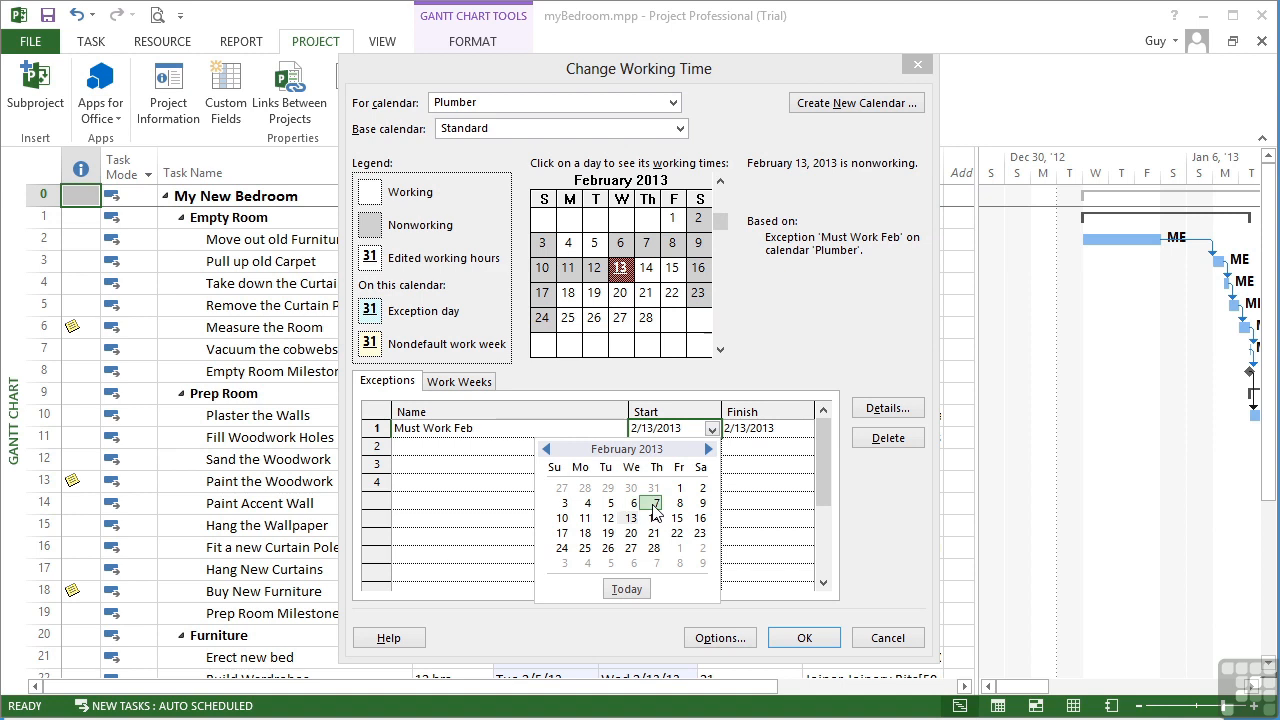
{"action": "left_click", "coordinate": [633, 503]}
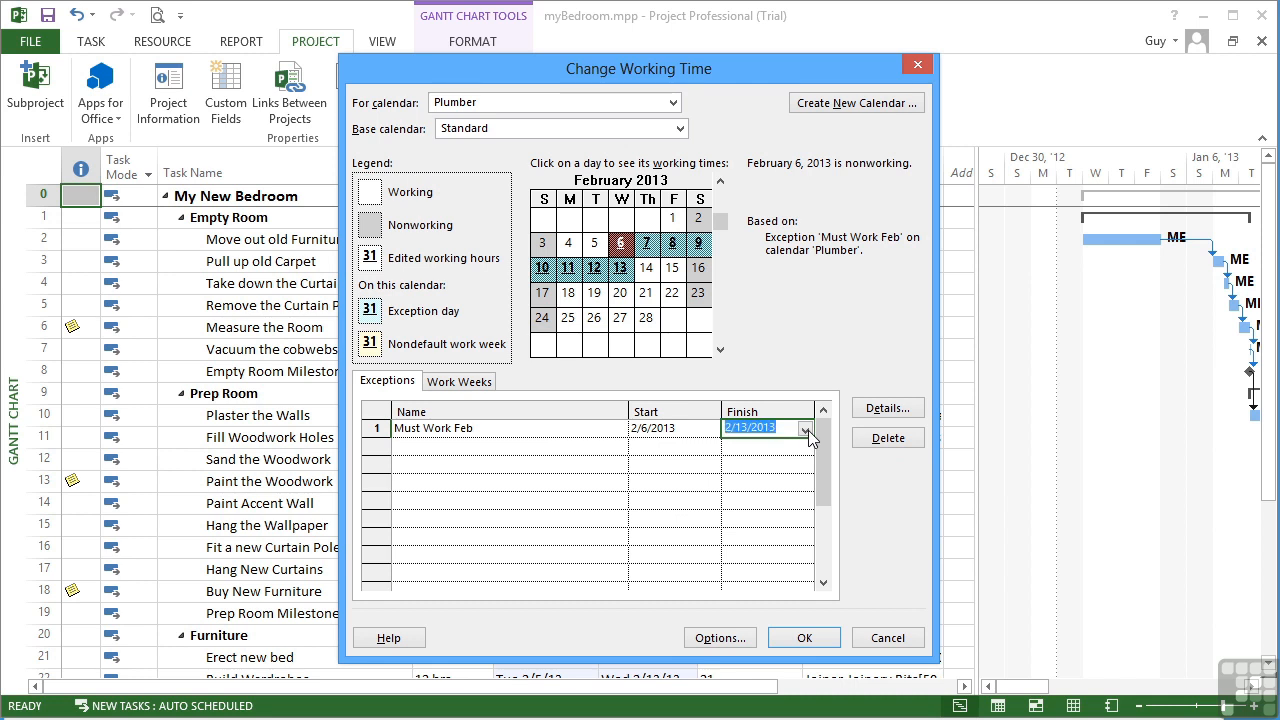
{"action": "left_click", "coordinate": [805, 430]}
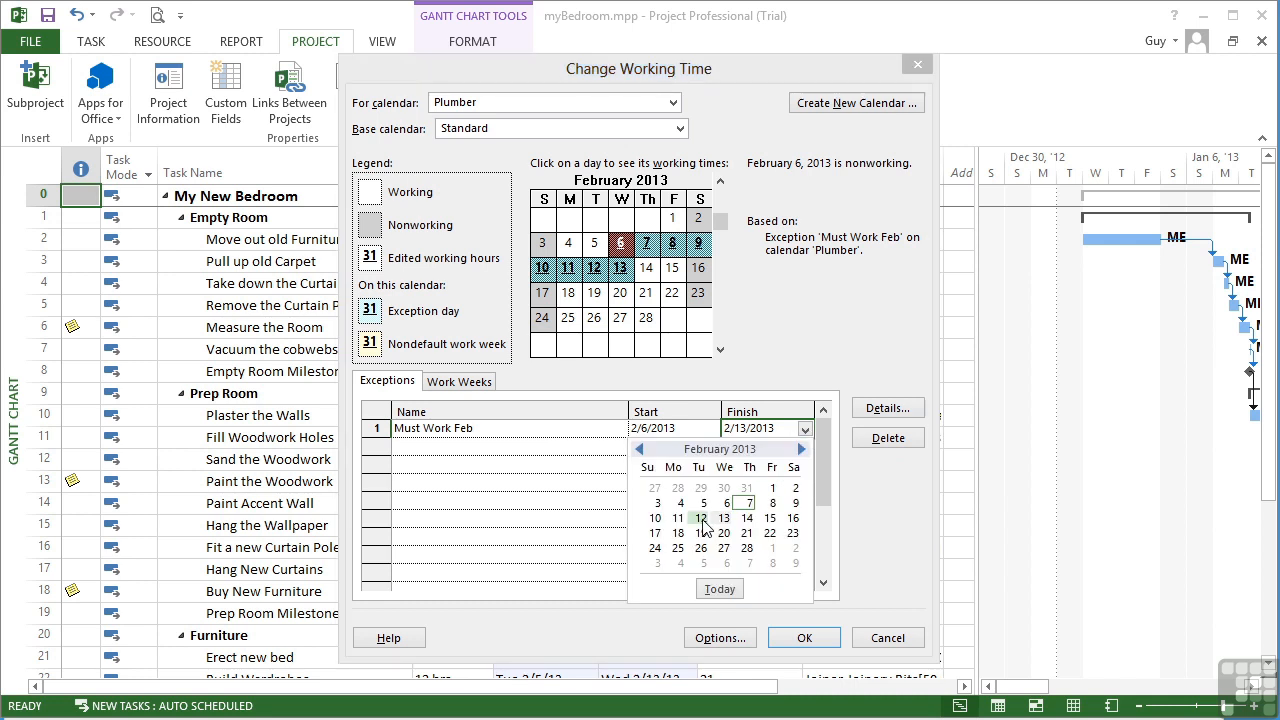
{"action": "key", "text": "Escape"}
{"action": "left_click", "coordinate": [884, 410]}
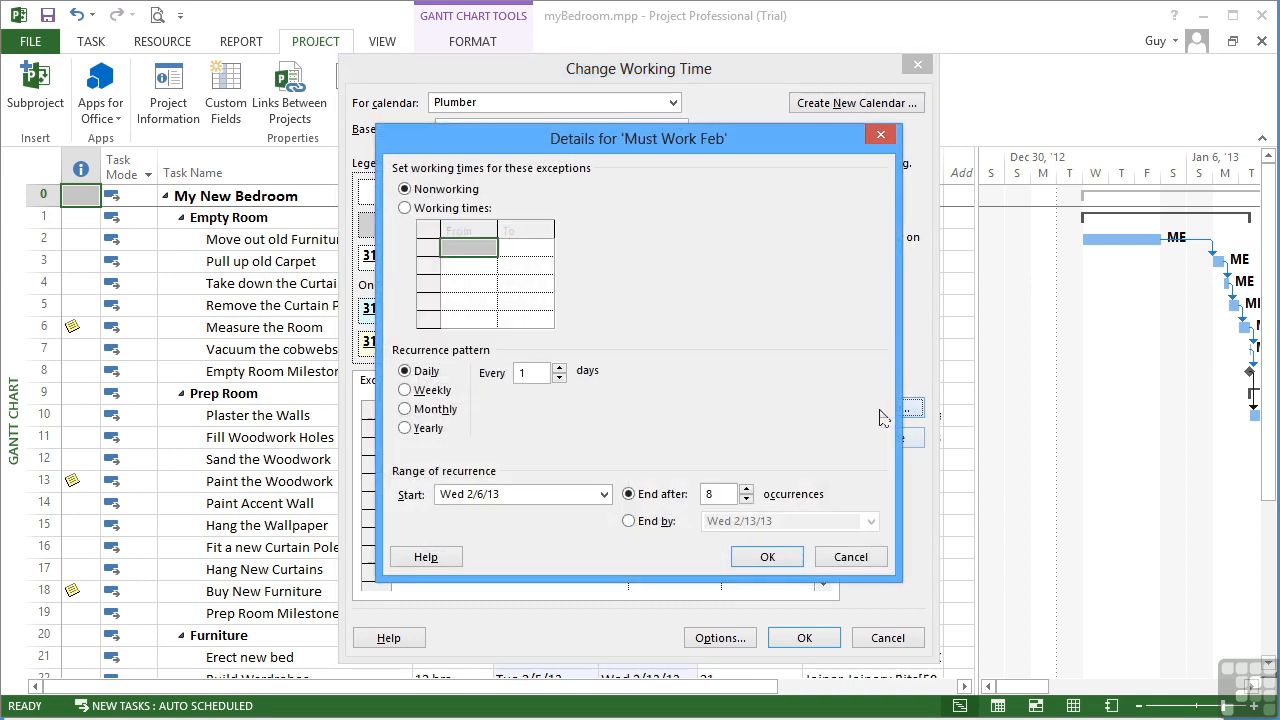
Step: Make Must Work Feb a working-time exception ending on Tue 2/12/13 and confirm it
{"action": "left_click", "coordinate": [405, 209]}
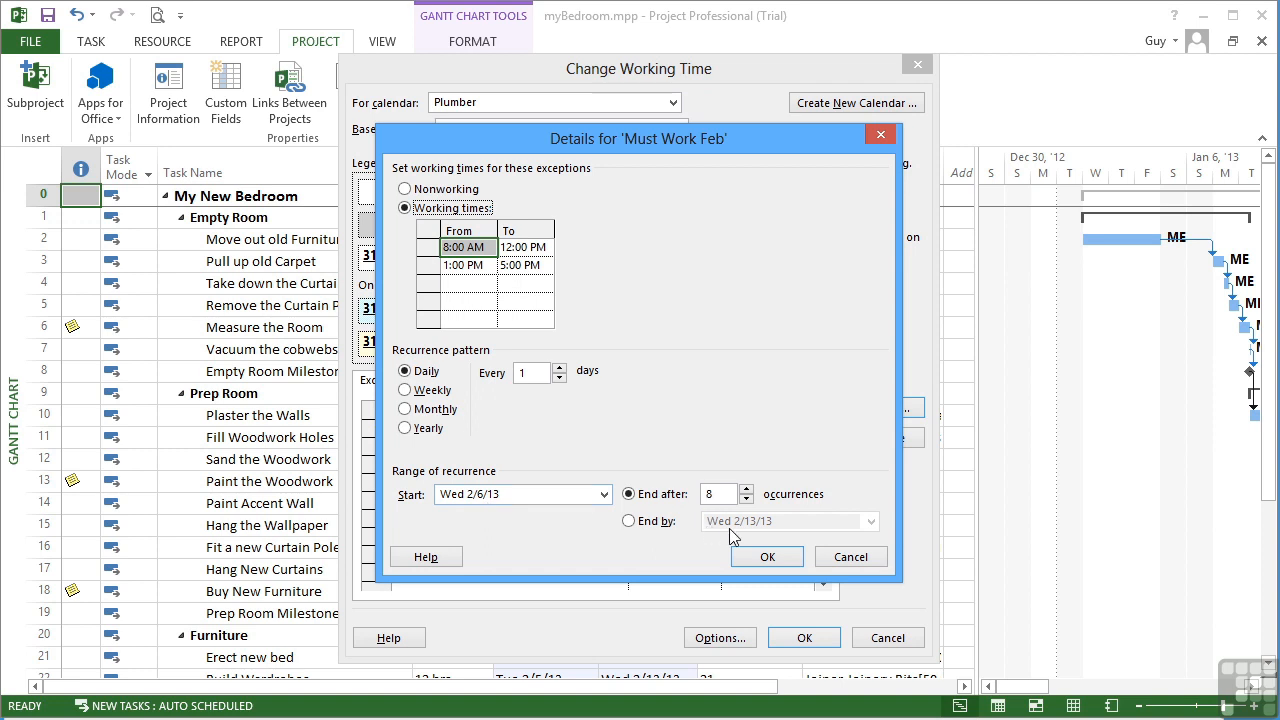
{"action": "left_click", "coordinate": [628, 521]}
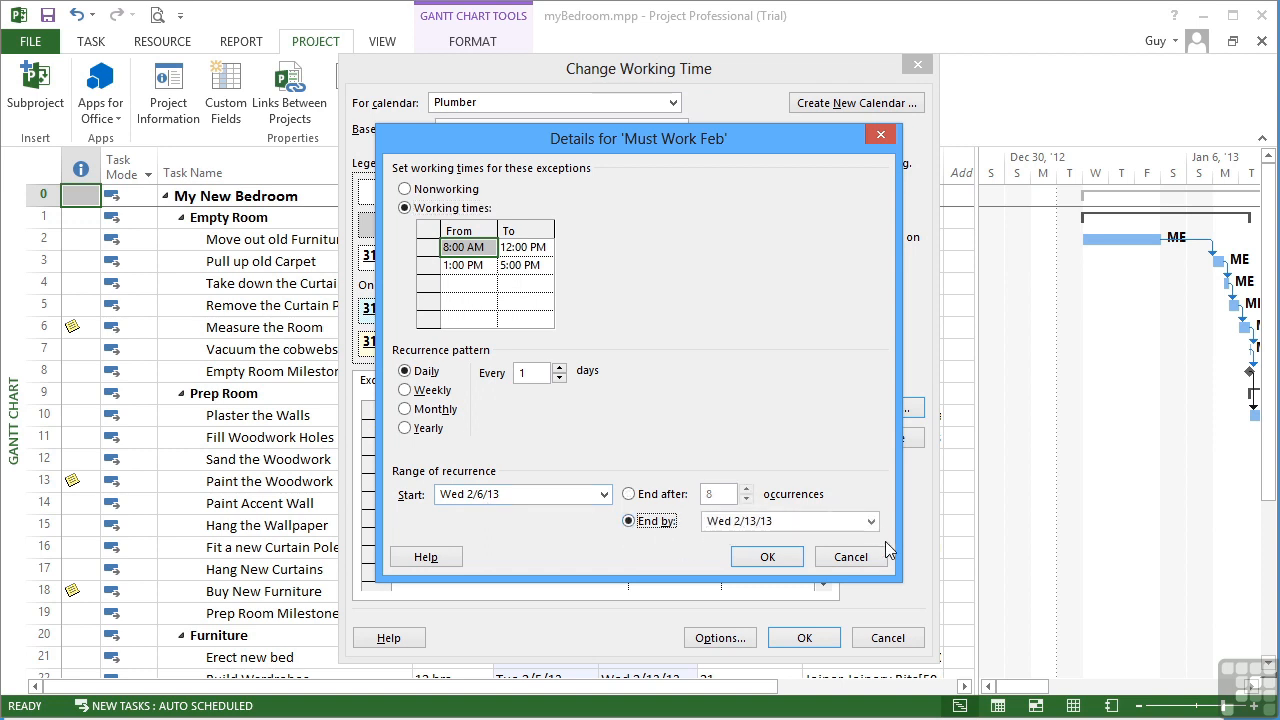
{"action": "left_click", "coordinate": [871, 521]}
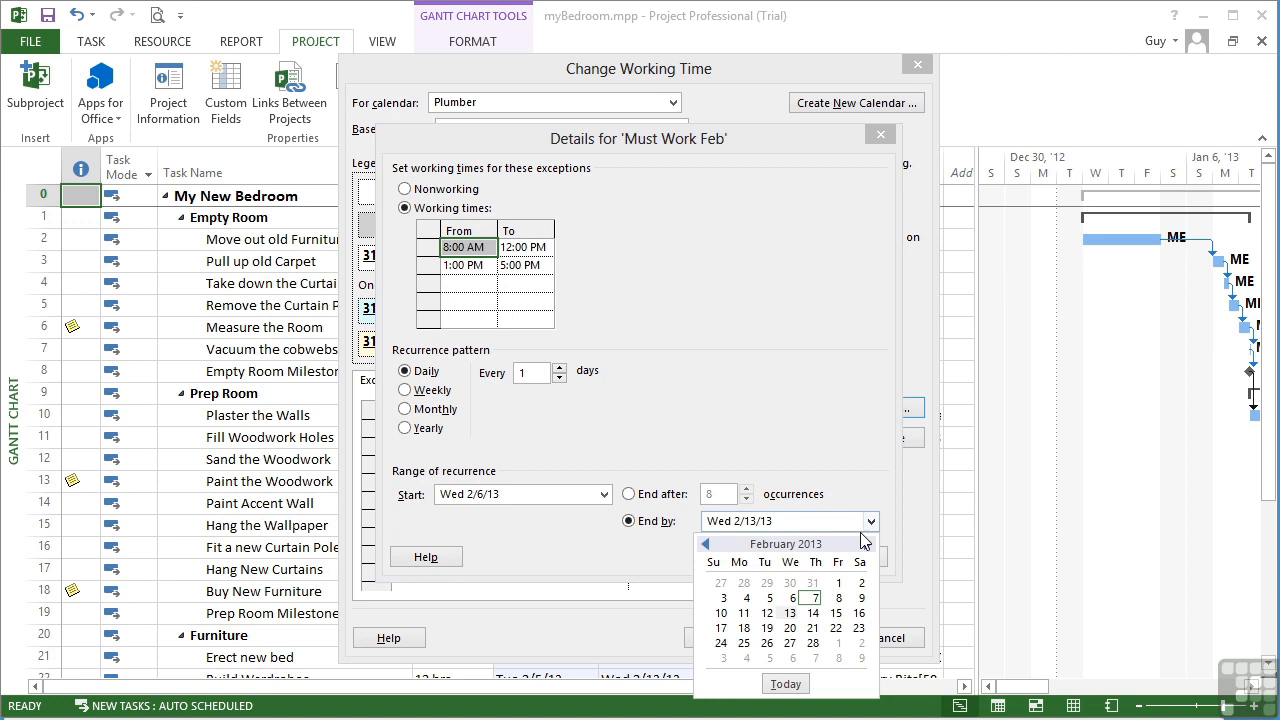
{"action": "left_click", "coordinate": [768, 614]}
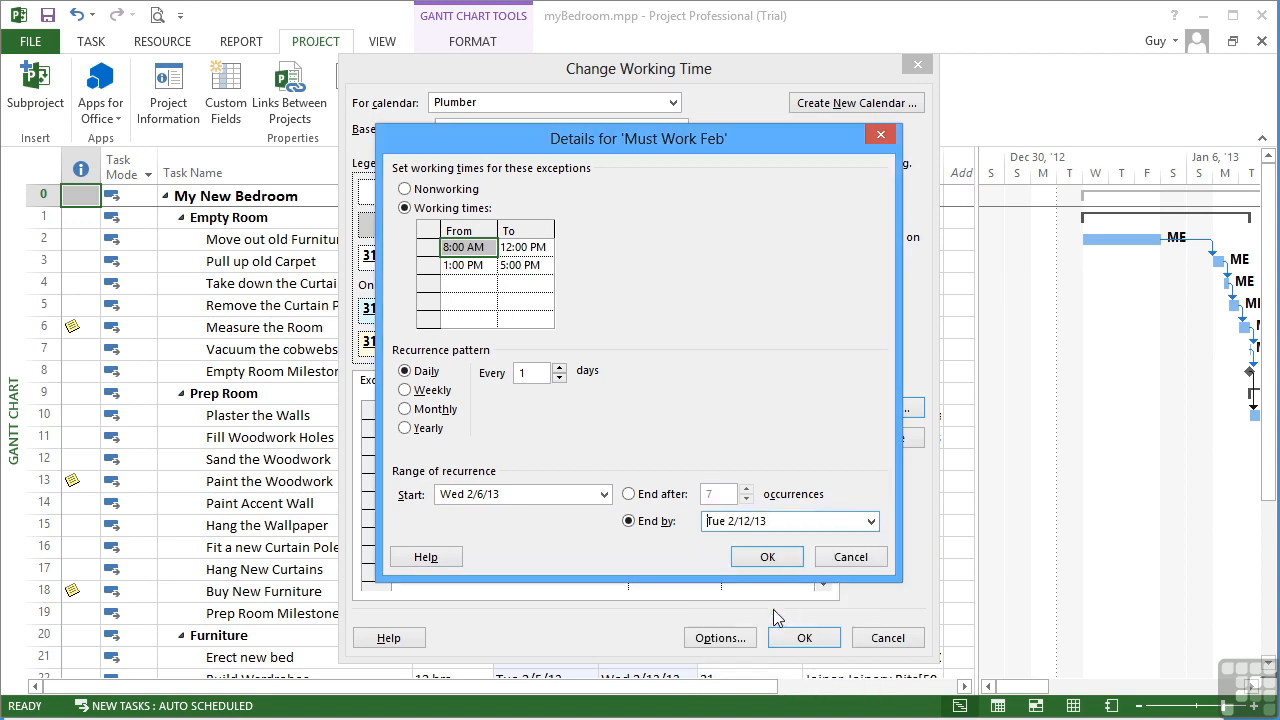
{"action": "left_click", "coordinate": [777, 558]}
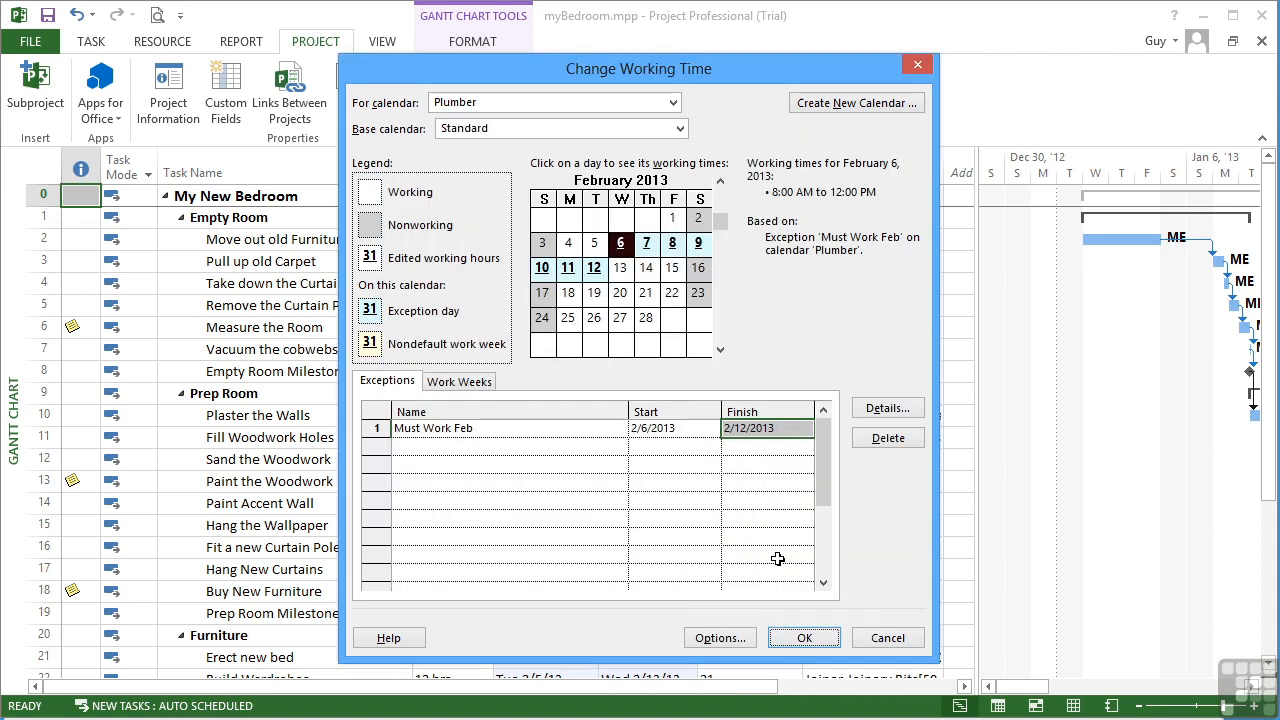
Step: Check the Plumber's working times for February 6 through 12 in the calendar preview
{"action": "left_click", "coordinate": [647, 250]}
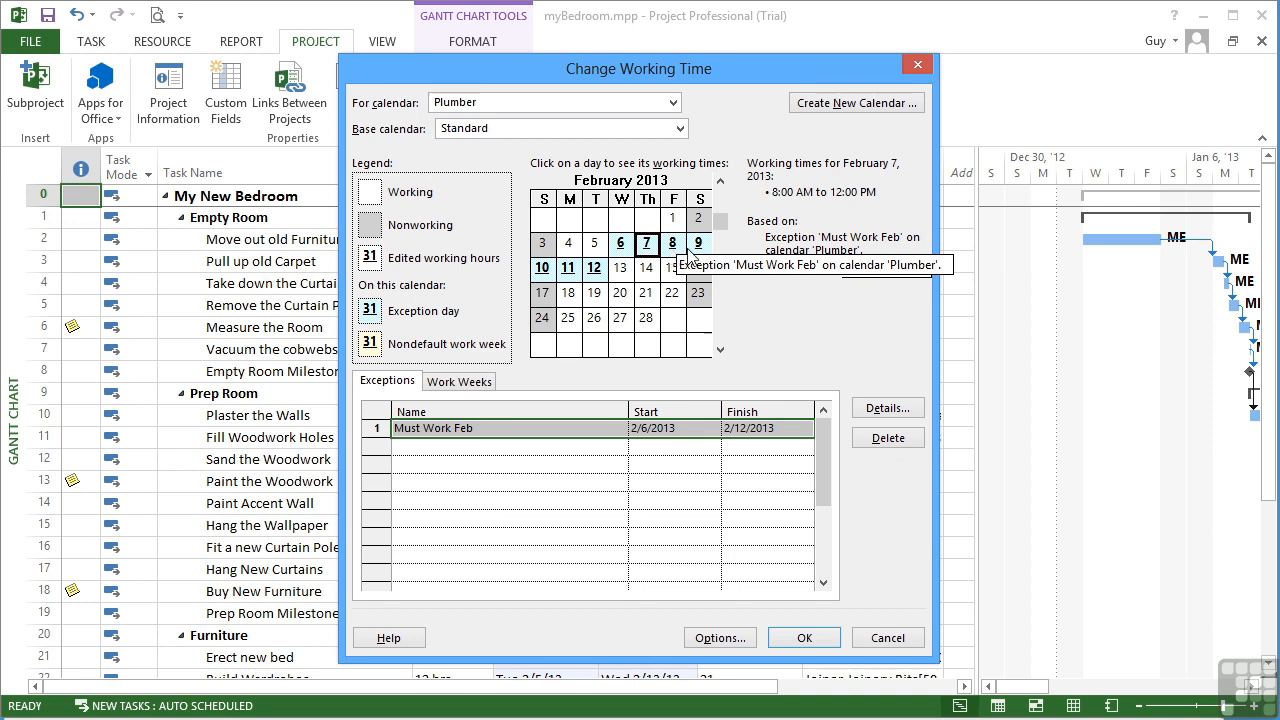
{"action": "left_click", "coordinate": [697, 247]}
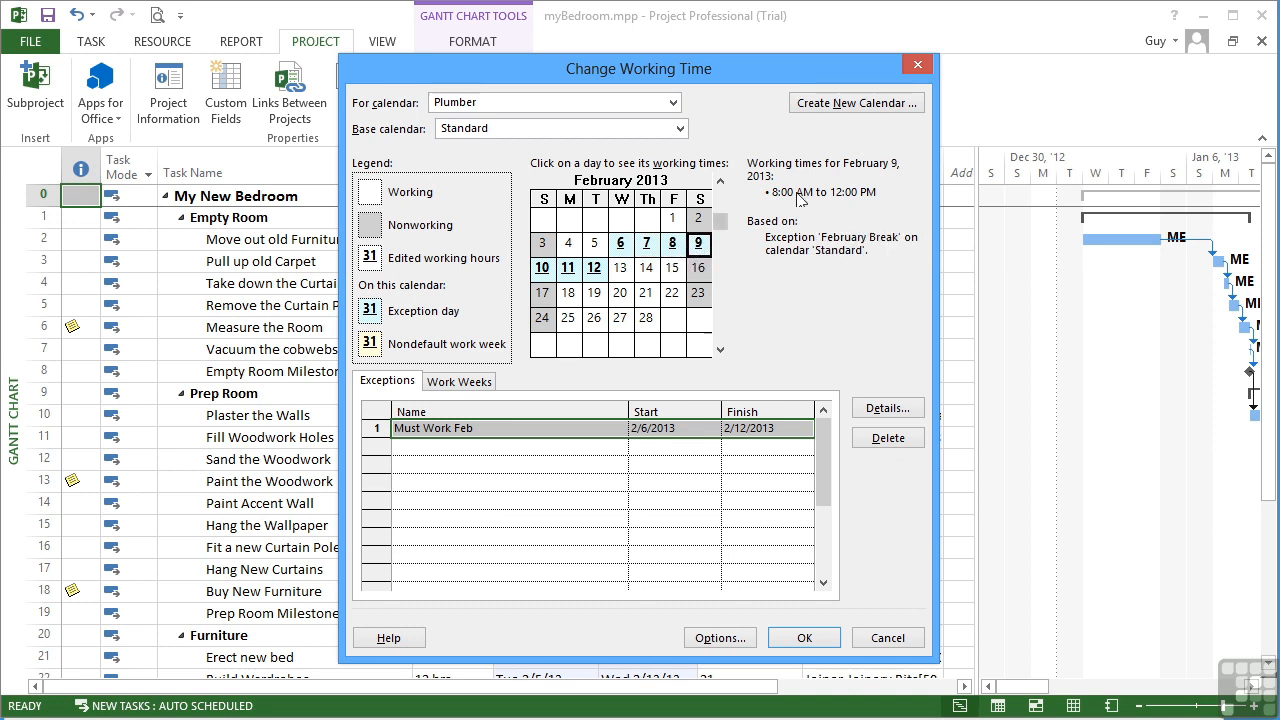
{"action": "left_click", "coordinate": [600, 272]}
{"action": "left_click", "coordinate": [573, 270]}
{"action": "left_click", "coordinate": [547, 271]}
{"action": "left_click", "coordinate": [629, 244]}
{"action": "left_click", "coordinate": [643, 246]}
{"action": "left_click", "coordinate": [670, 248]}
{"action": "left_click", "coordinate": [698, 246]}
{"action": "left_click", "coordinate": [620, 245]}
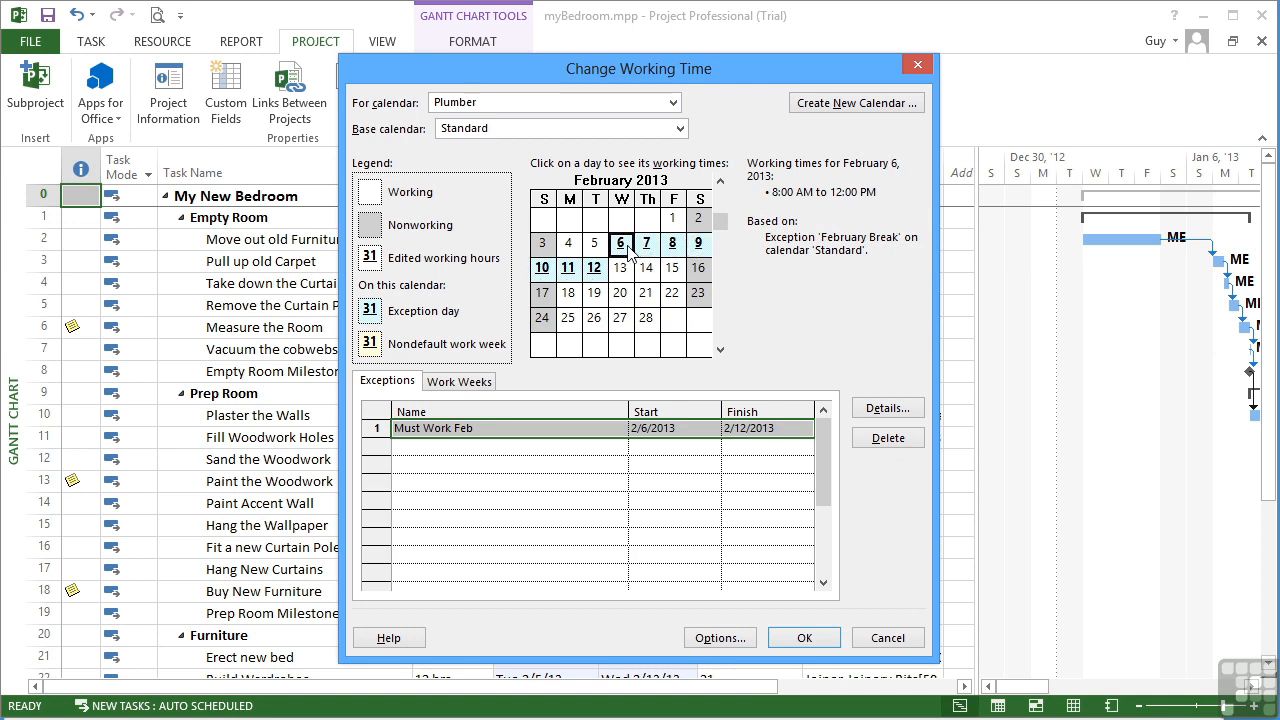
Step: Reopen Must Work Feb details to verify the 1:00 PM–5:00 PM afternoon working period
{"action": "left_click", "coordinate": [563, 428]}
{"action": "left_click", "coordinate": [883, 414]}
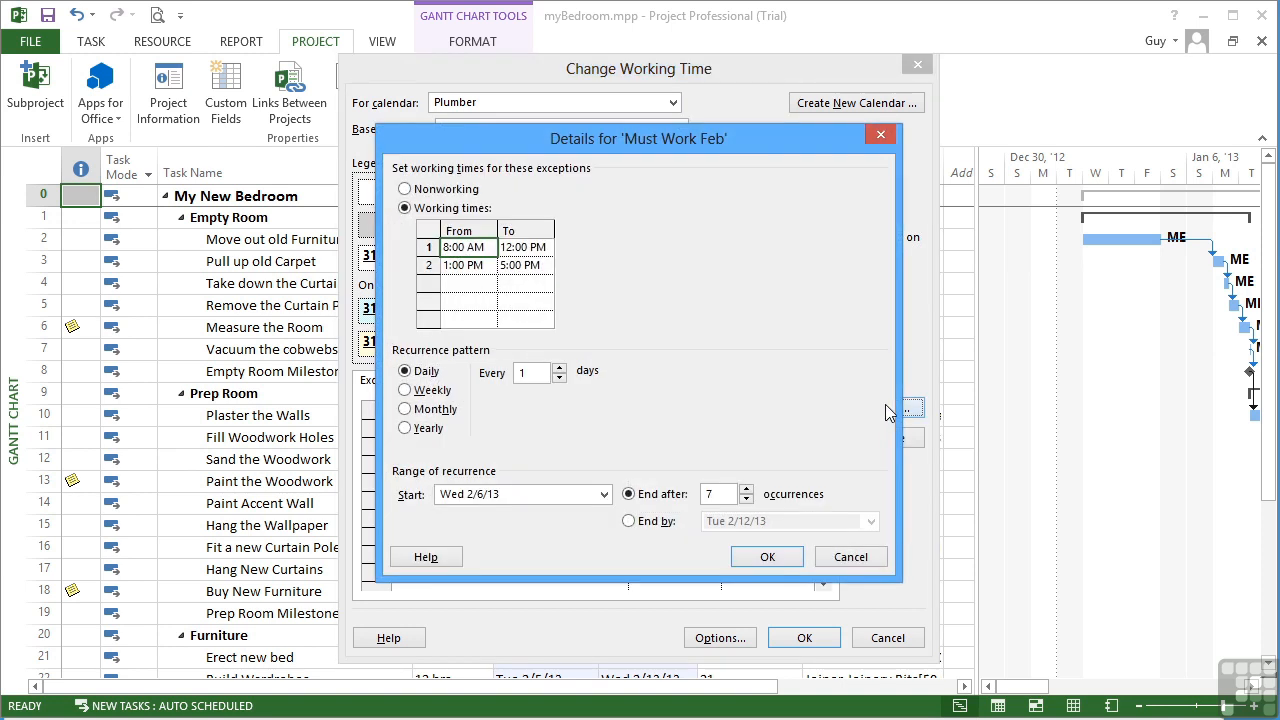
{"action": "left_click", "coordinate": [458, 265]}
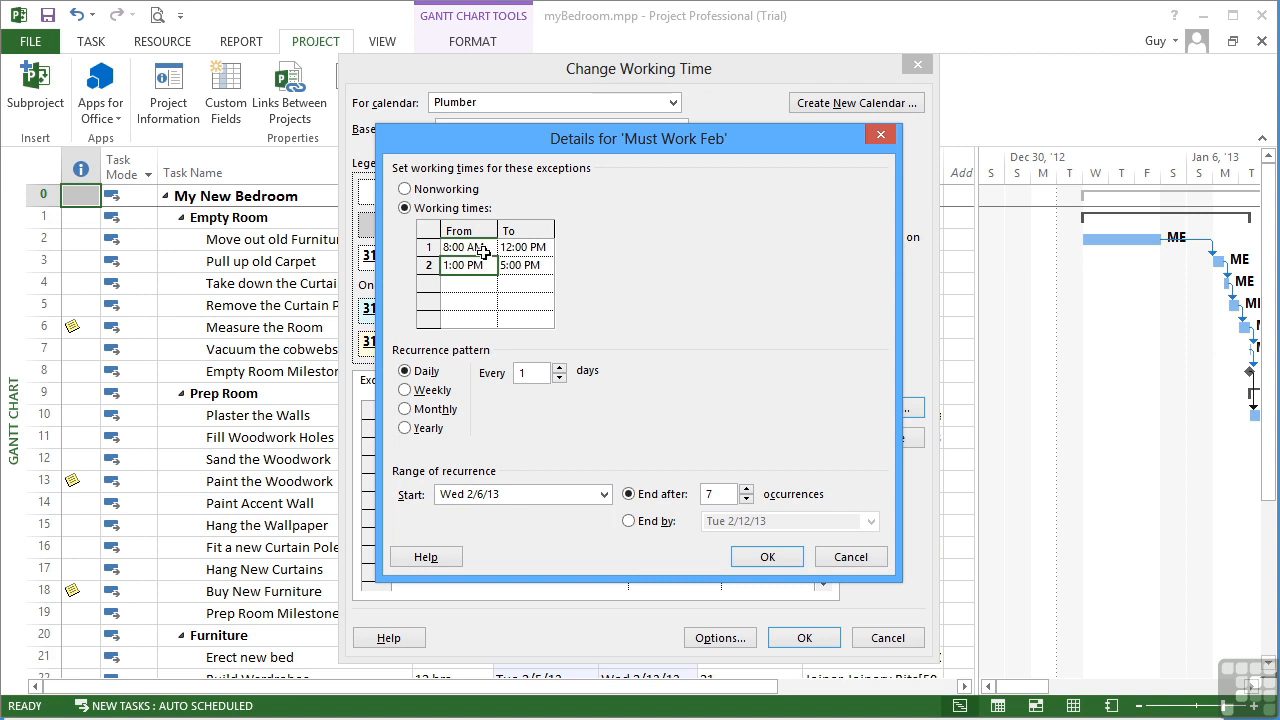
{"action": "left_click", "coordinate": [502, 265]}
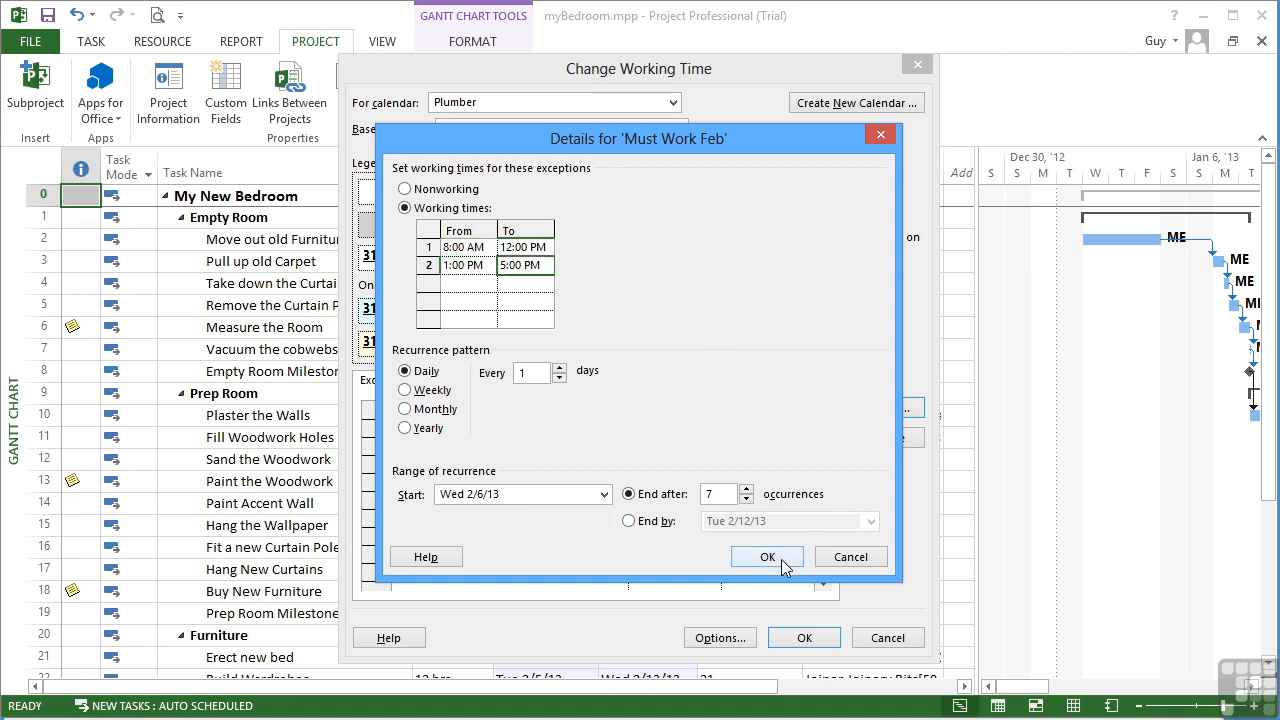
Step: Close the Must Work Feb details and switch to editing the Joiner calendar's exceptions
{"action": "left_click", "coordinate": [781, 559]}
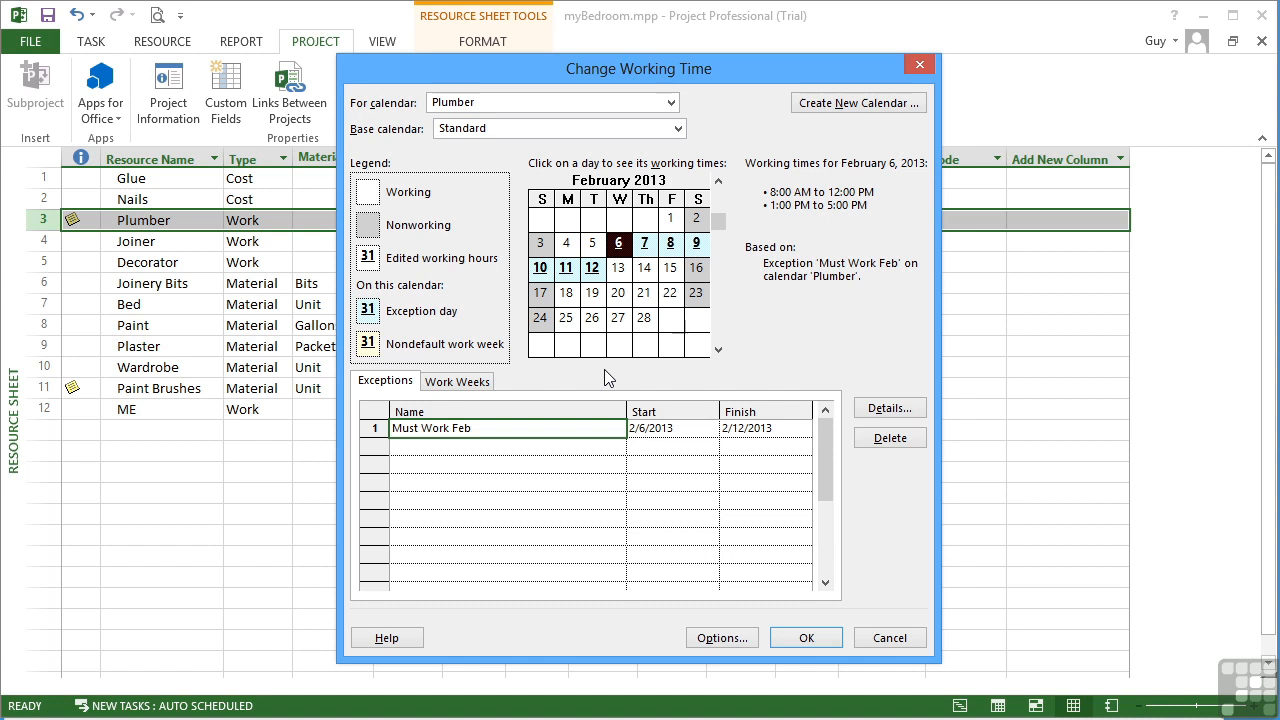
{"action": "left_click", "coordinate": [671, 102]}
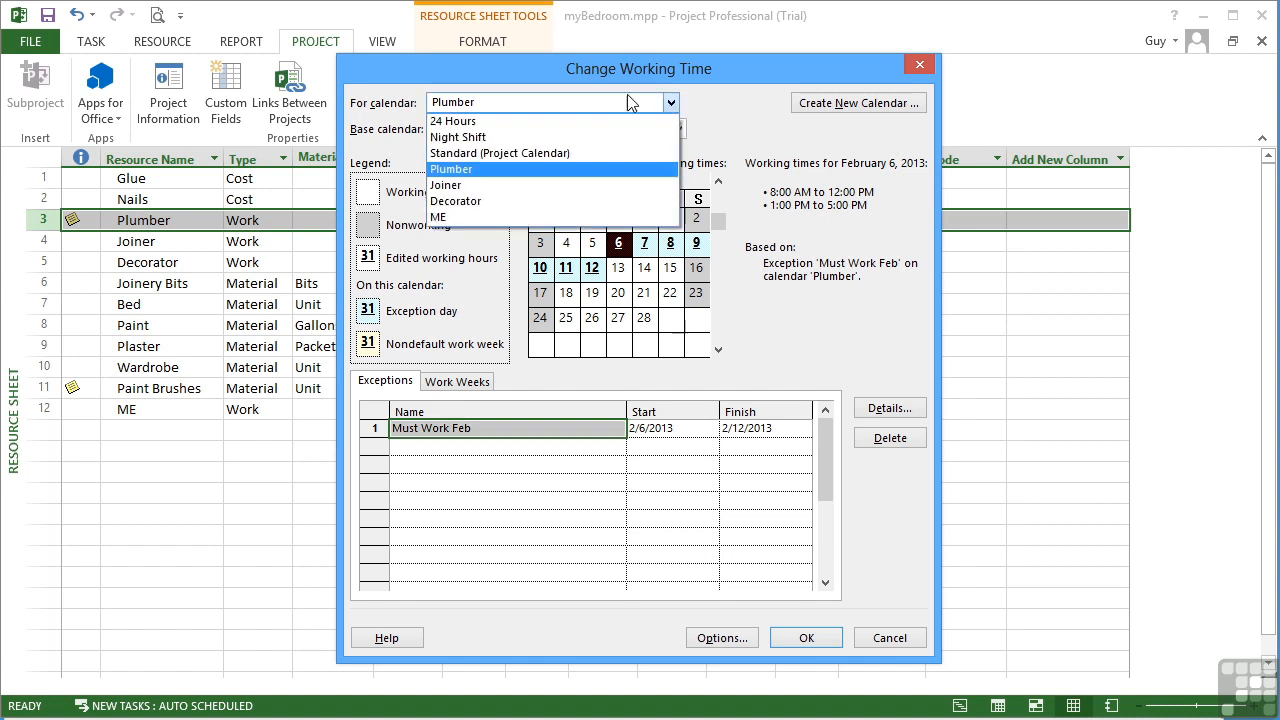
{"action": "left_click", "coordinate": [482, 185]}
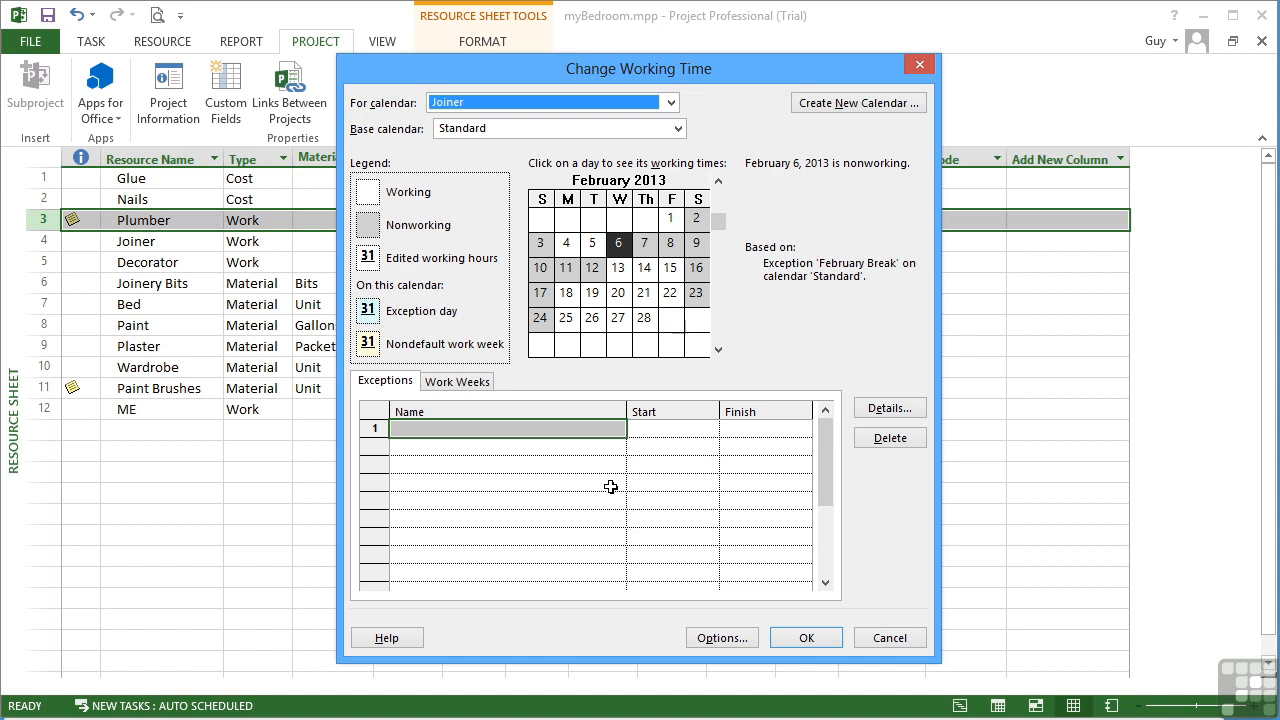
{"action": "left_click", "coordinate": [568, 430]}
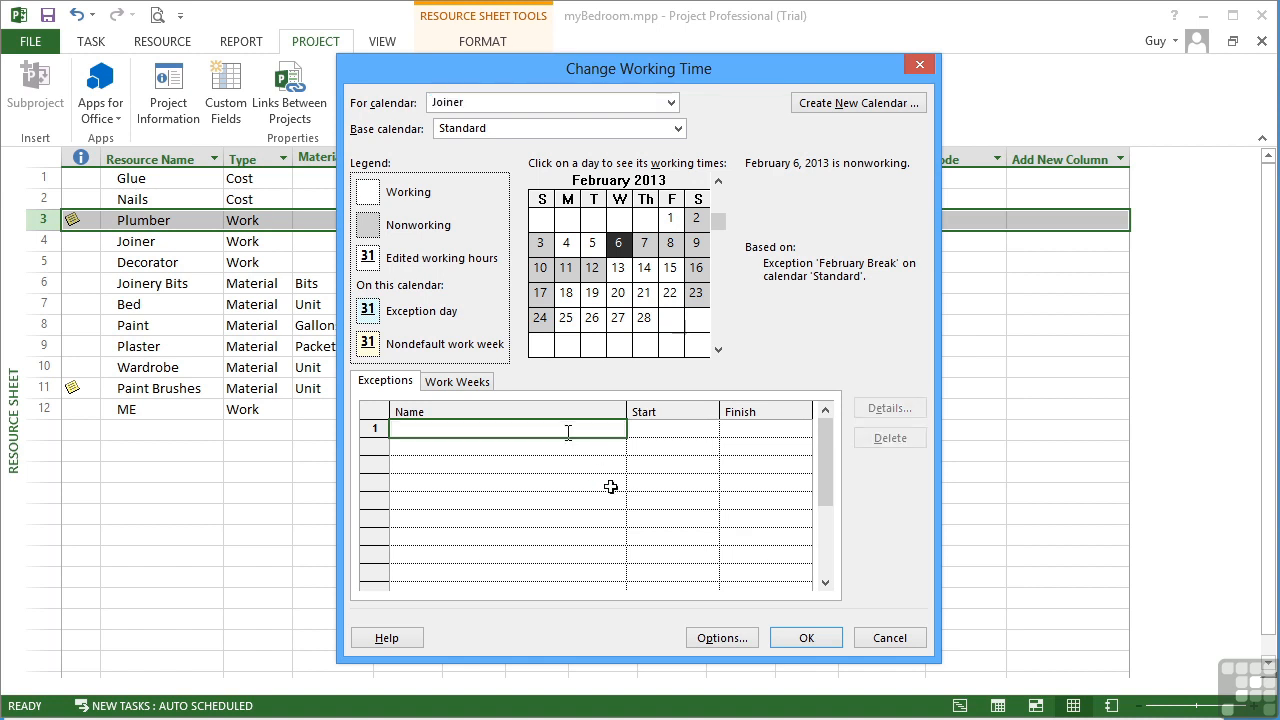
Step: Add a Joiner 'Holiday' exception from 1/28/2013 to 2/10/2013 and open its details
{"action": "type", "text": "Holiday"}
{"action": "key", "text": "Return"}
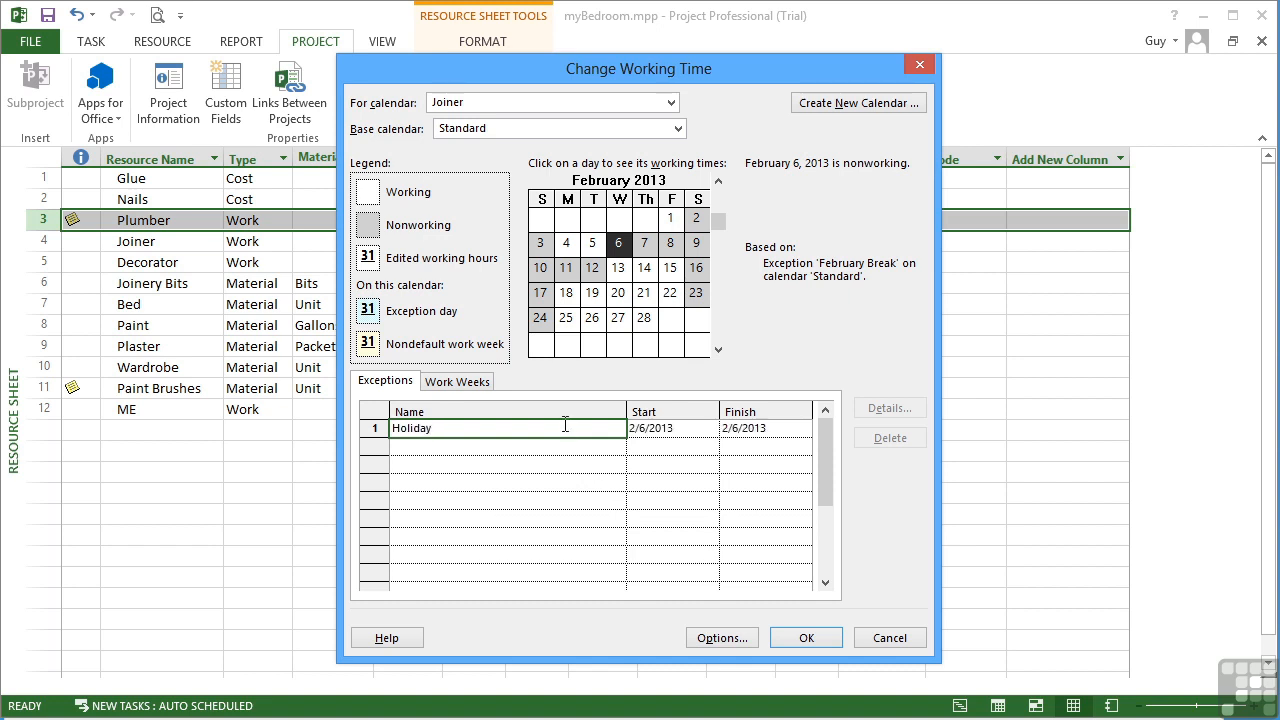
{"action": "left_click", "coordinate": [712, 428]}
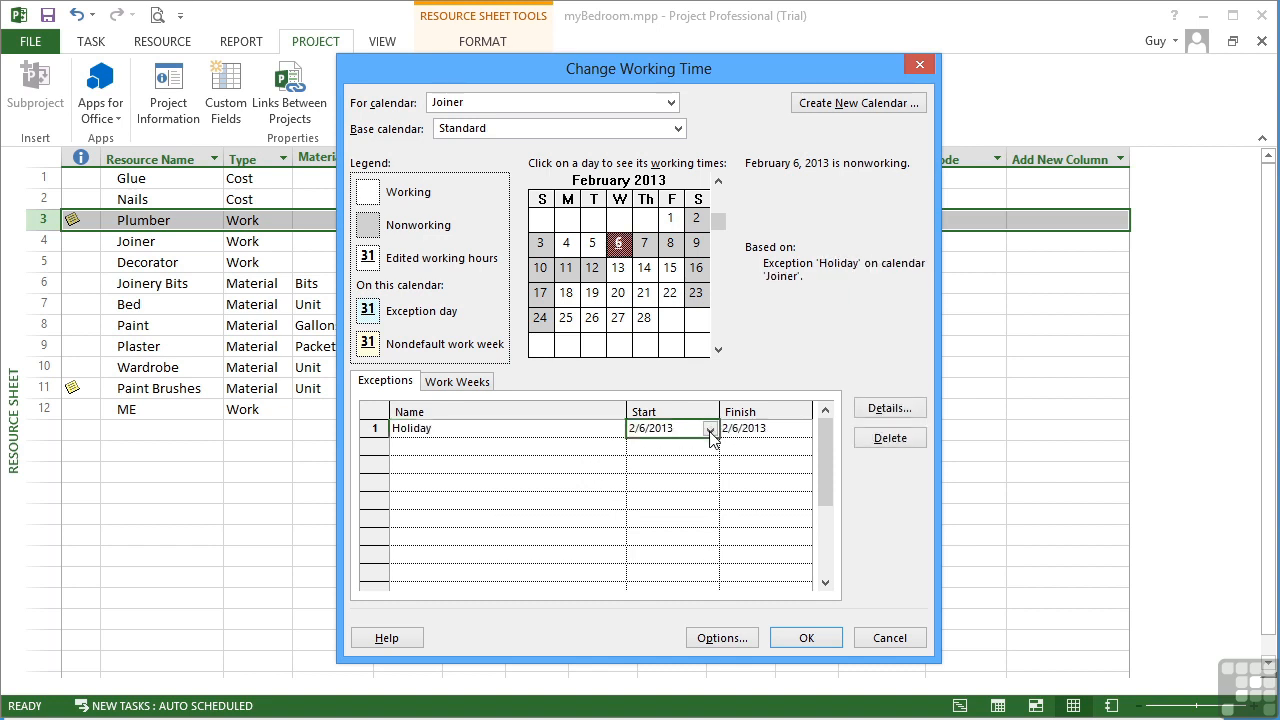
{"action": "left_click", "coordinate": [710, 430]}
{"action": "left_click", "coordinate": [575, 487]}
{"action": "left_click", "coordinate": [795, 432]}
{"action": "left_click", "coordinate": [805, 430]}
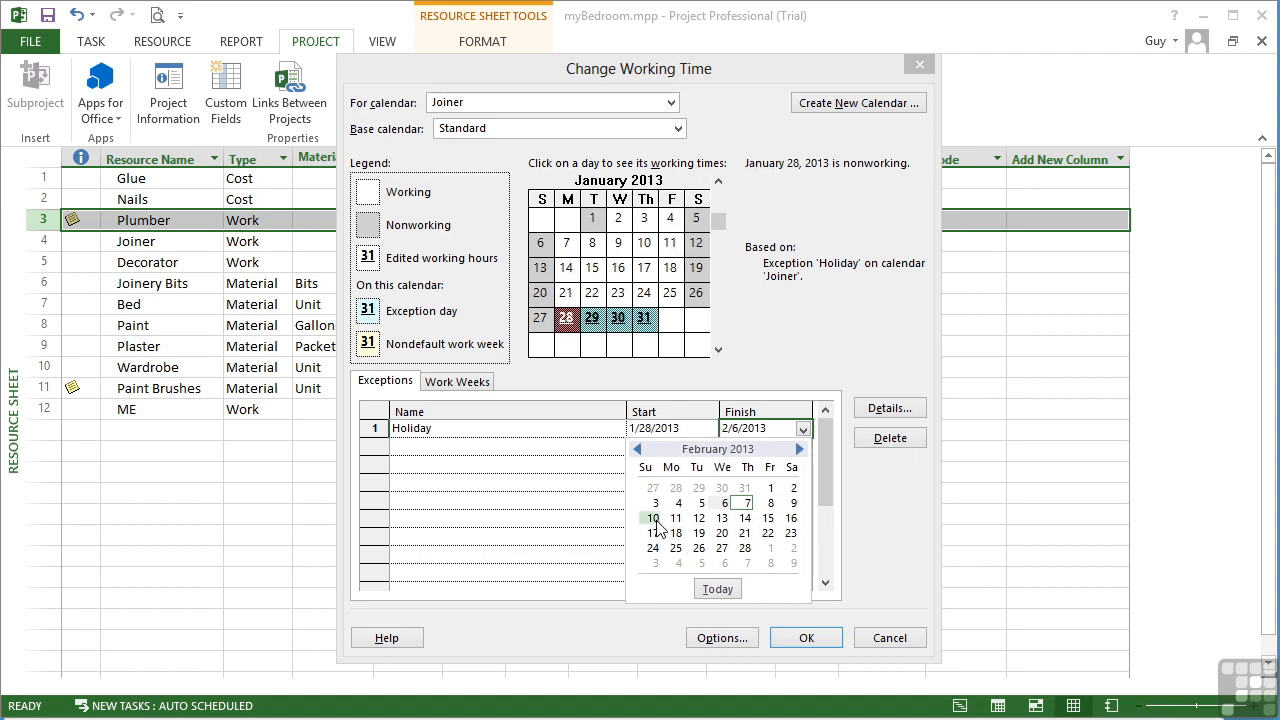
{"action": "left_click", "coordinate": [653, 518]}
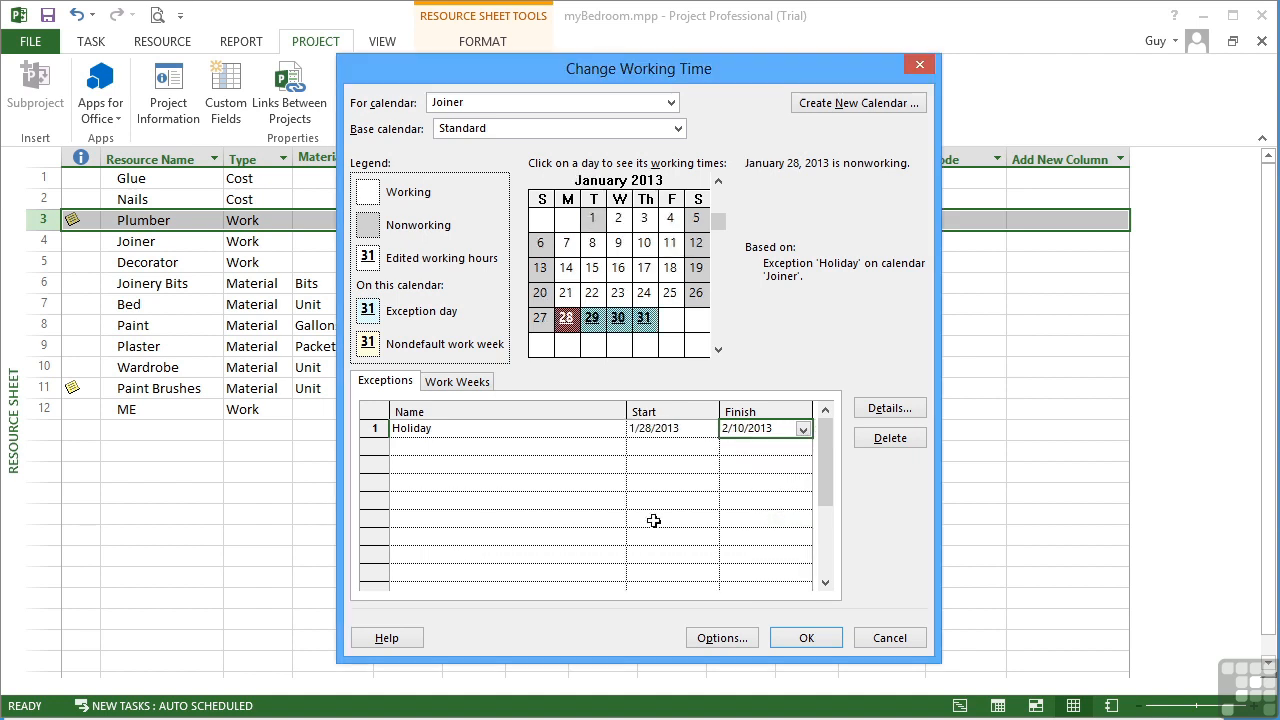
{"action": "left_click", "coordinate": [884, 410]}
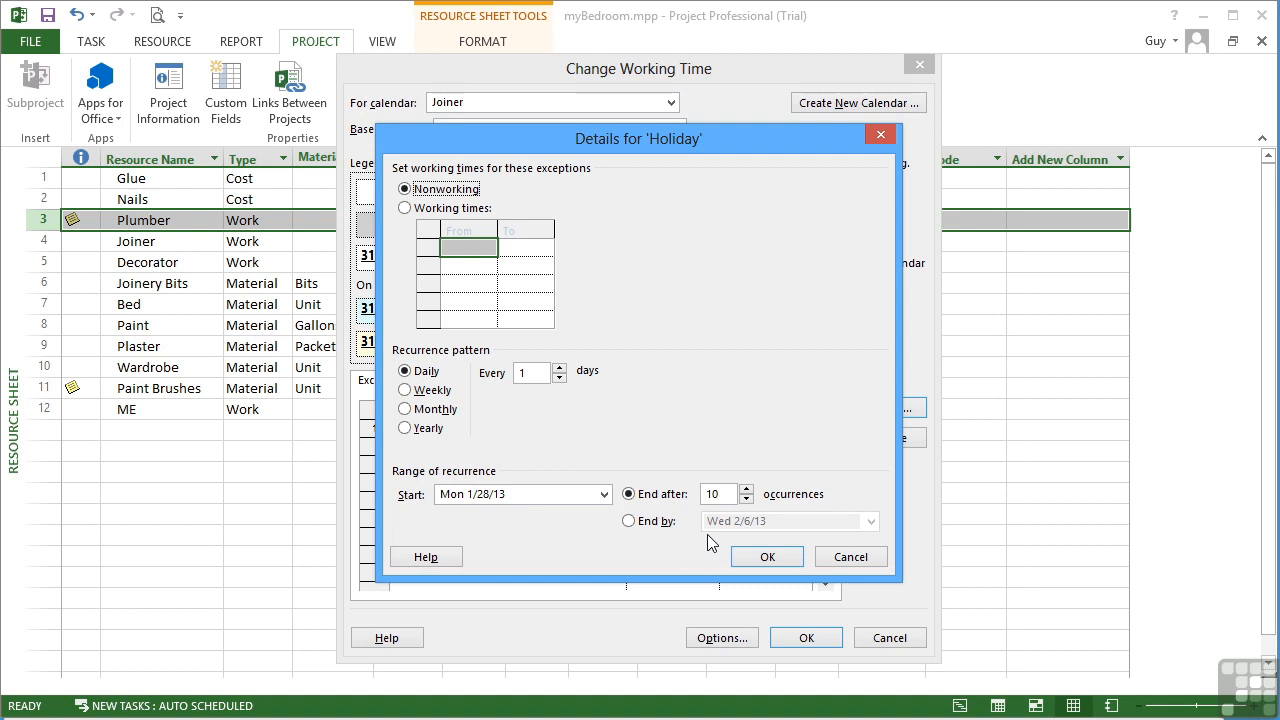
Step: Keep Holiday nonworking, apply the Joiner calendar changes, and return to the Gantt Chart view
{"action": "left_click", "coordinate": [767, 557]}
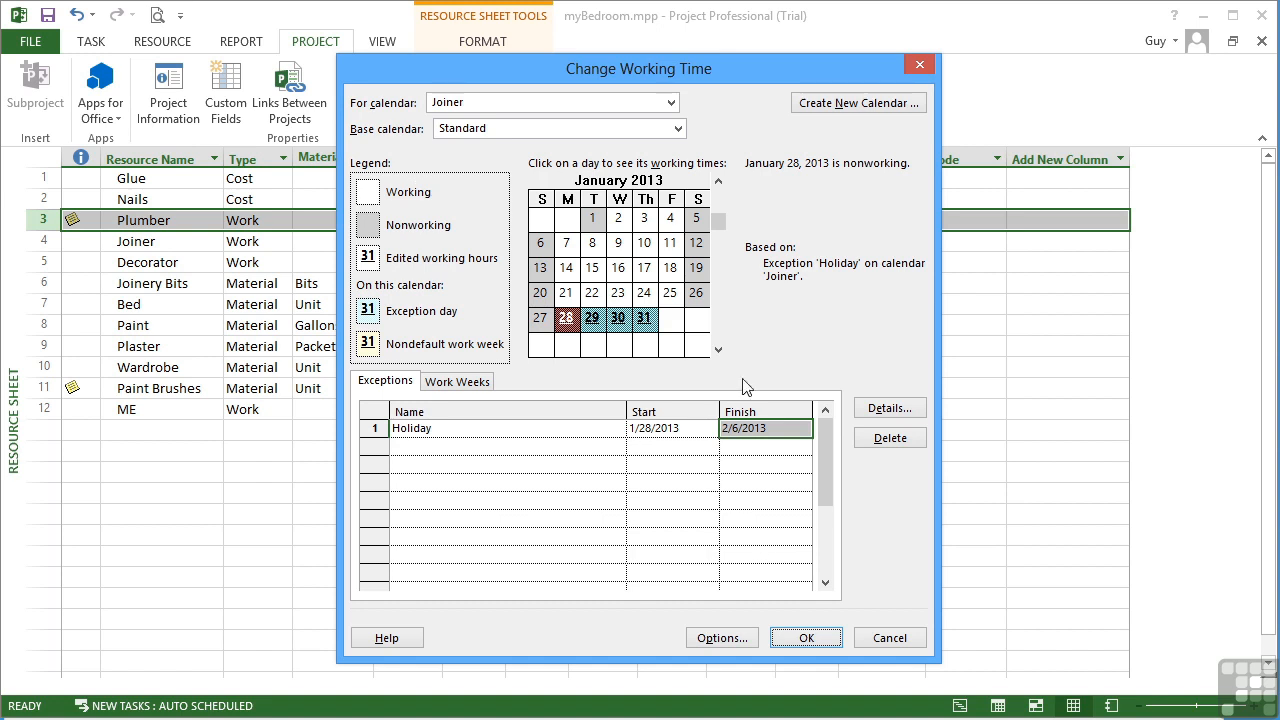
{"action": "left_click", "coordinate": [718, 350]}
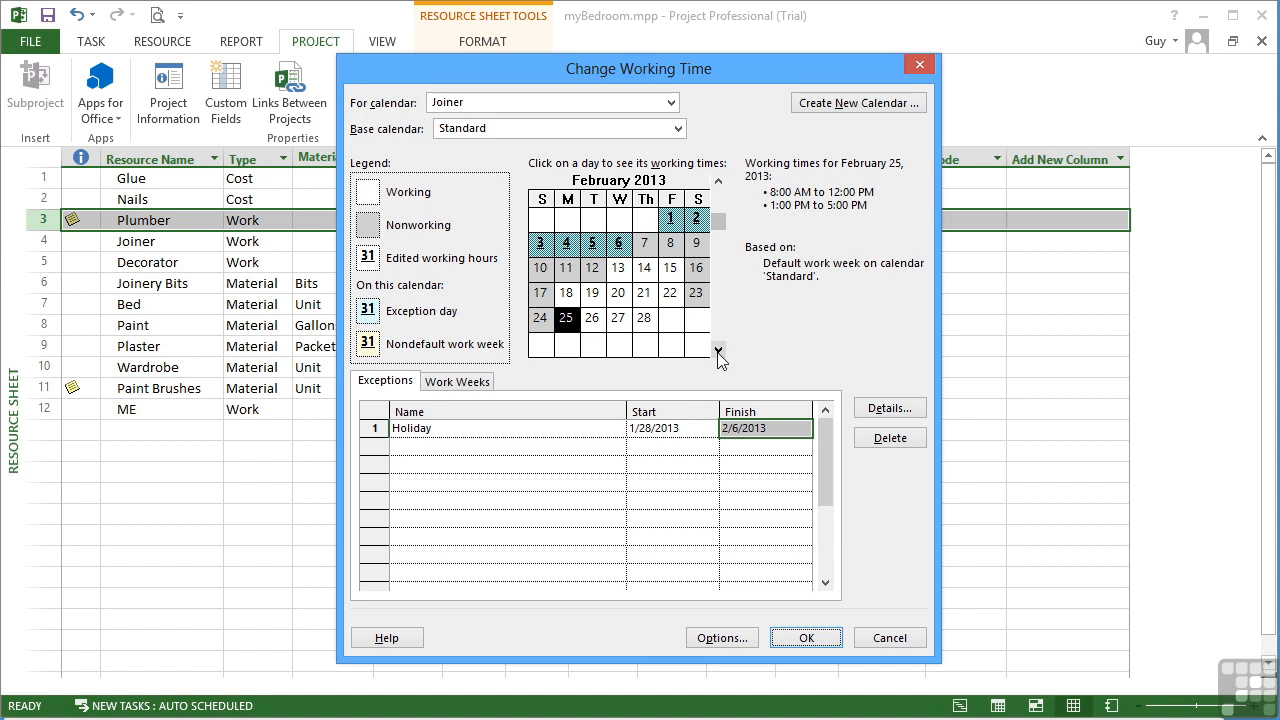
{"action": "left_click", "coordinate": [806, 638]}
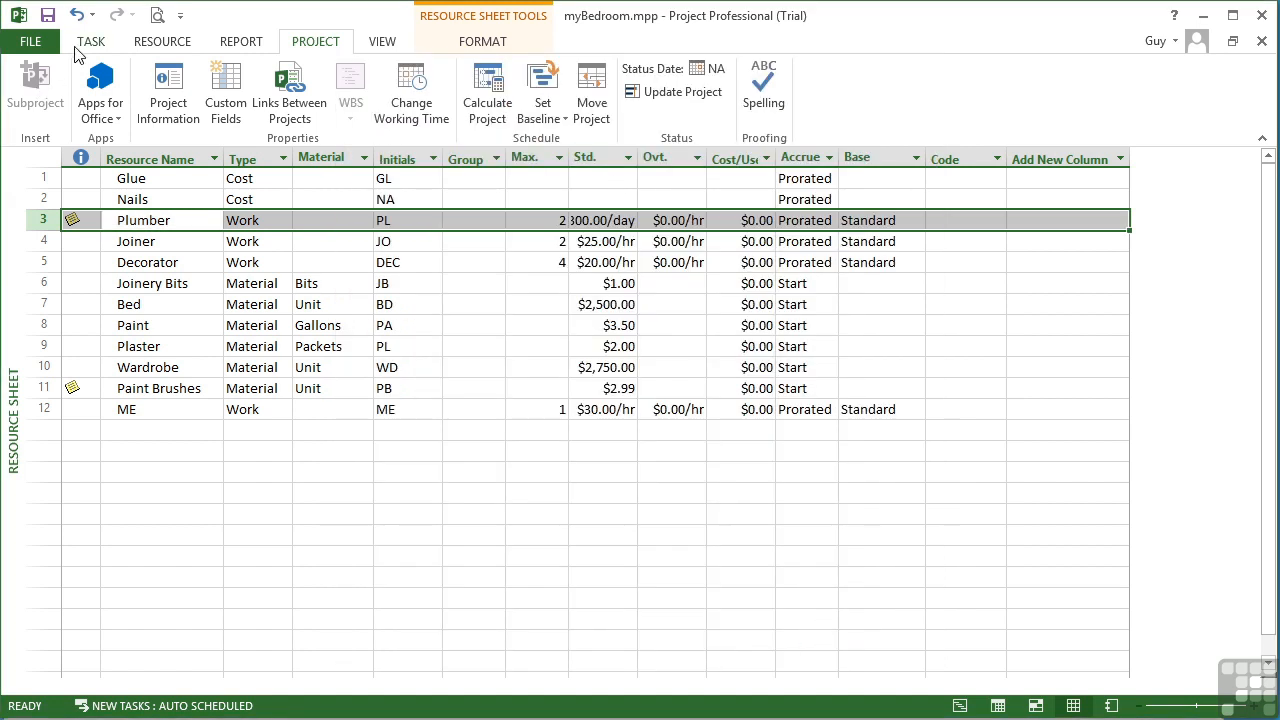
{"action": "left_click", "coordinate": [88, 43]}
{"action": "left_click", "coordinate": [25, 90]}
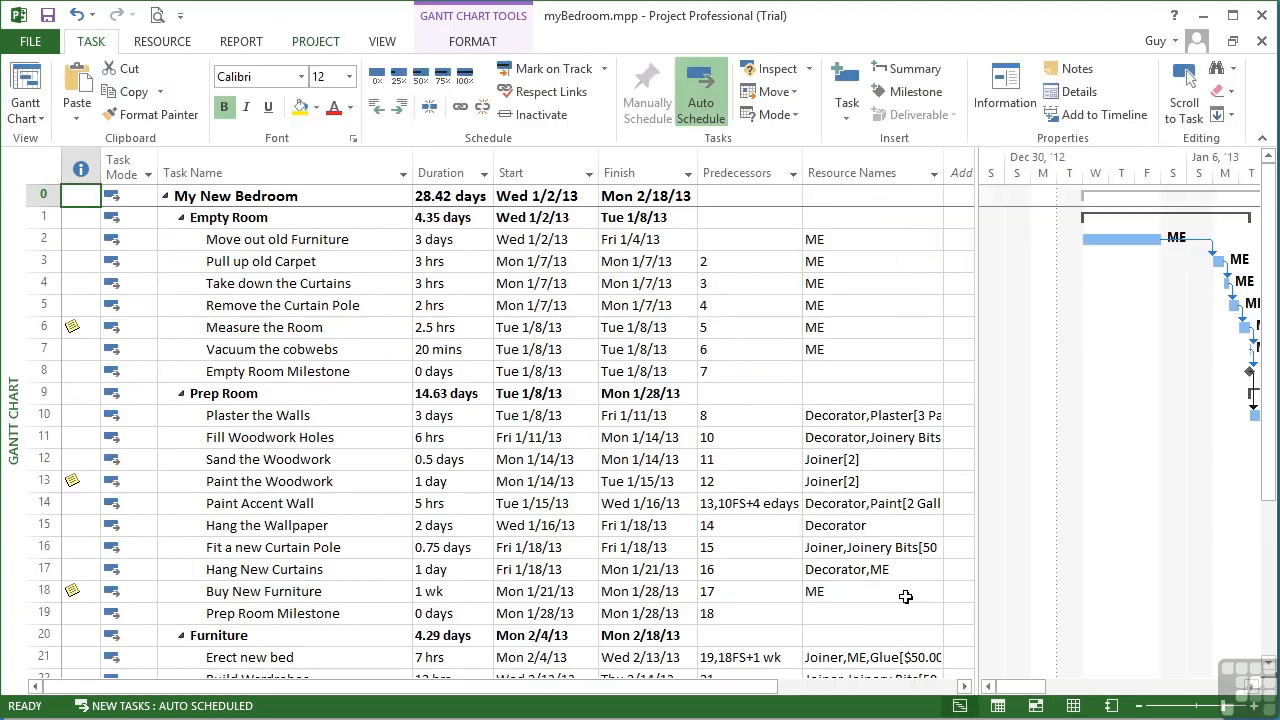